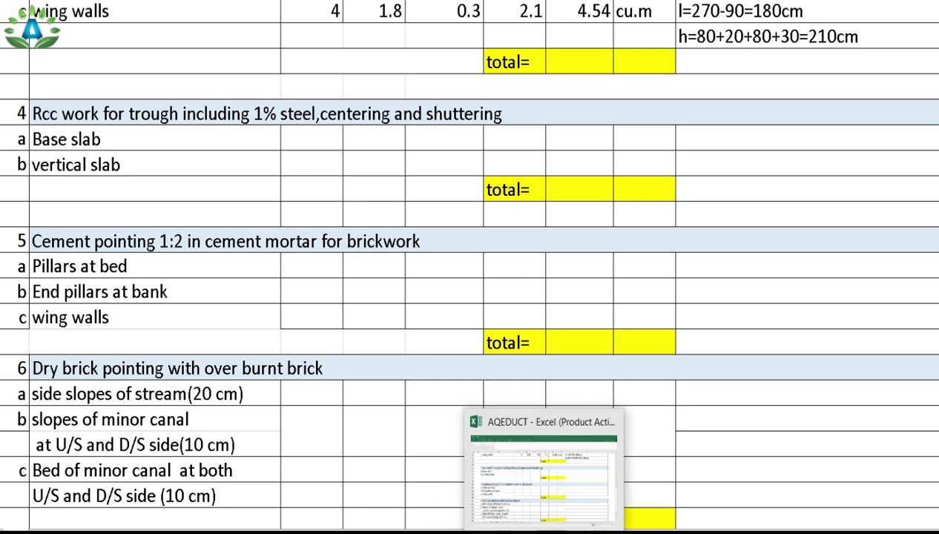
Switch to the 3D model and examine the trough from above and below for the Base slab item
left_click(469, 531)
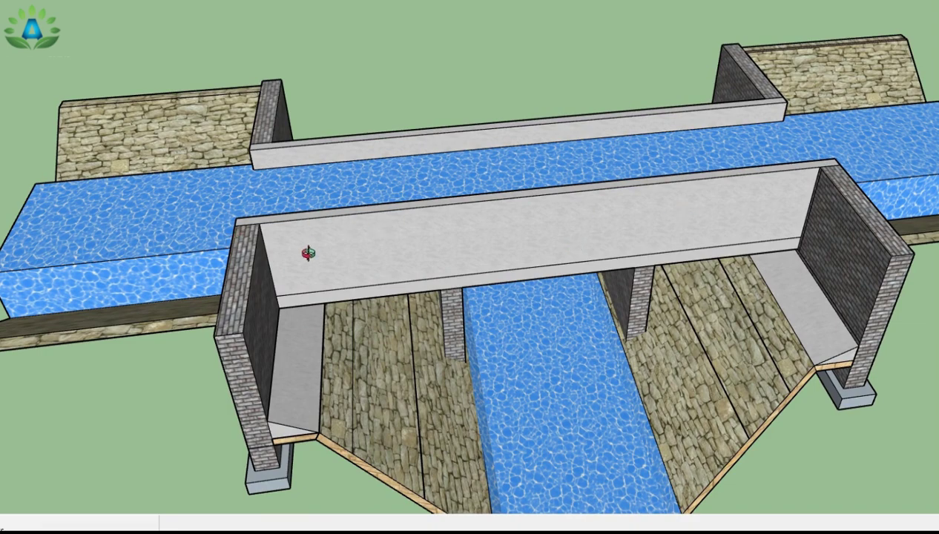
left_click_drag(372, 300, 299, 8)
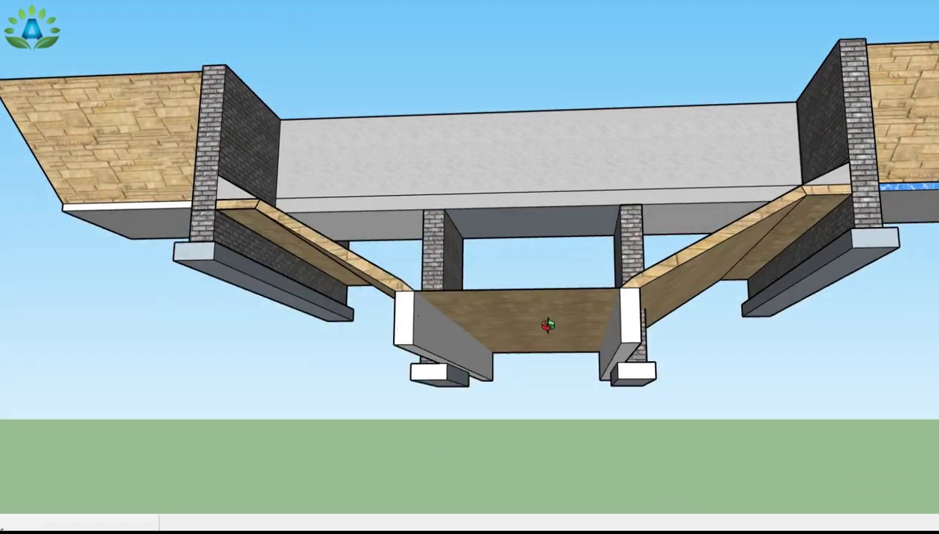
scroll(514, 200, "up", 4)
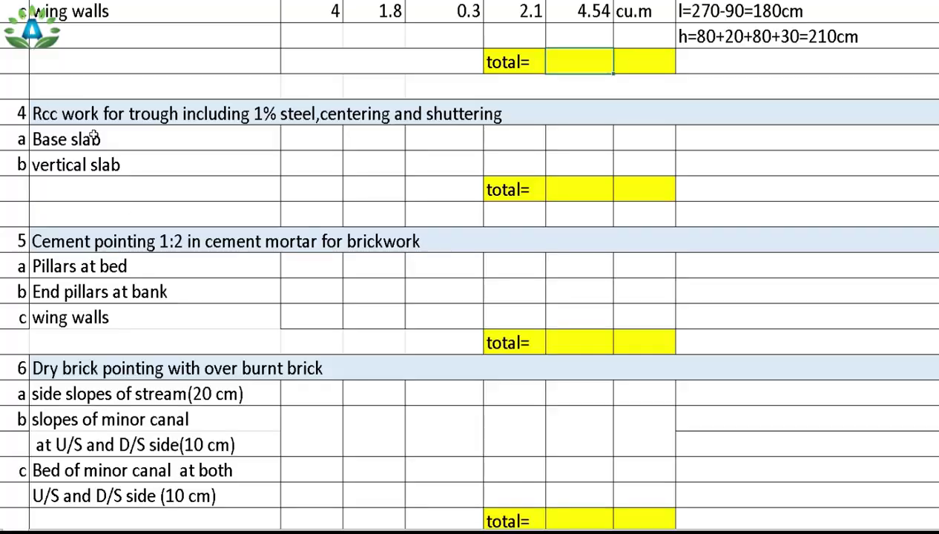
left_click(95, 140)
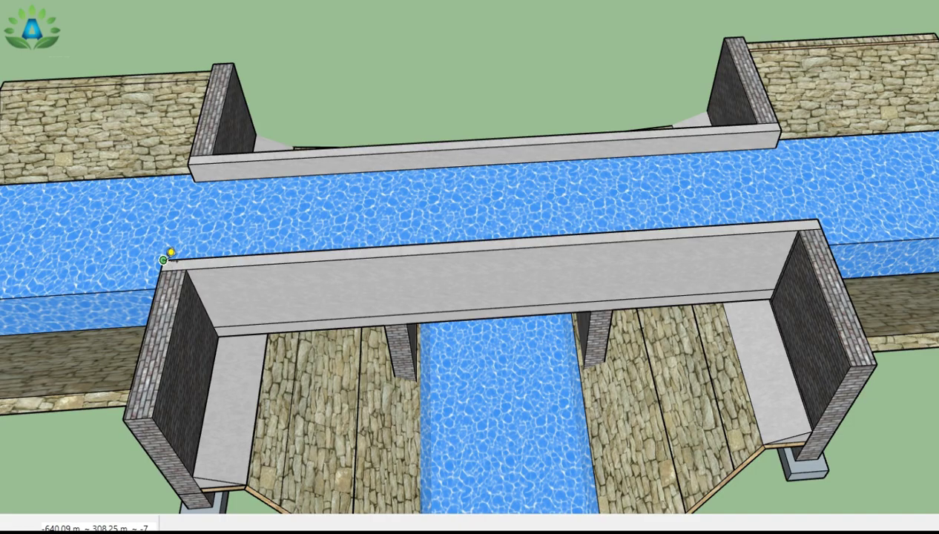
Take off the trough's length and half width from the model and Half Section CD, entering number 1 and length 8.1 for the base slab
left_click(162, 260)
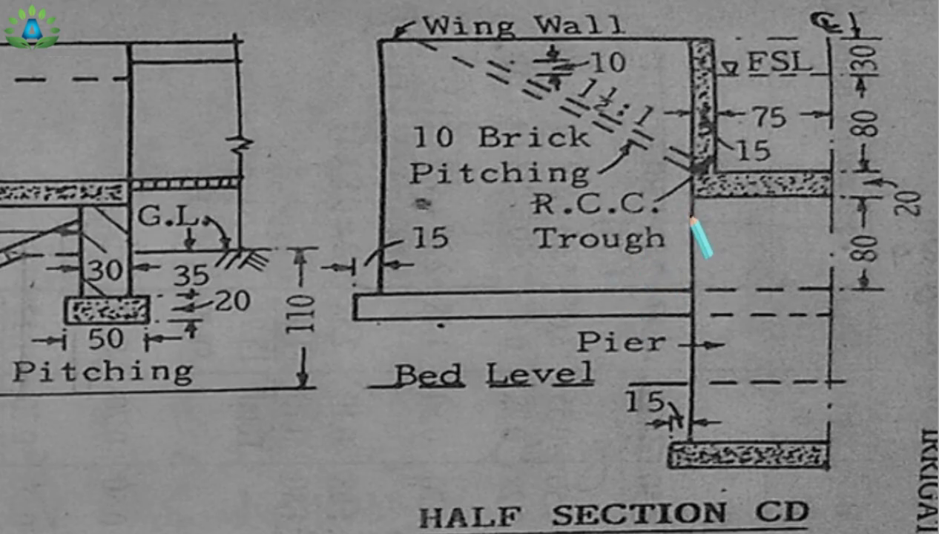
left_click_drag(690, 216, 837, 220)
left_click_drag(767, 218, 689, 216)
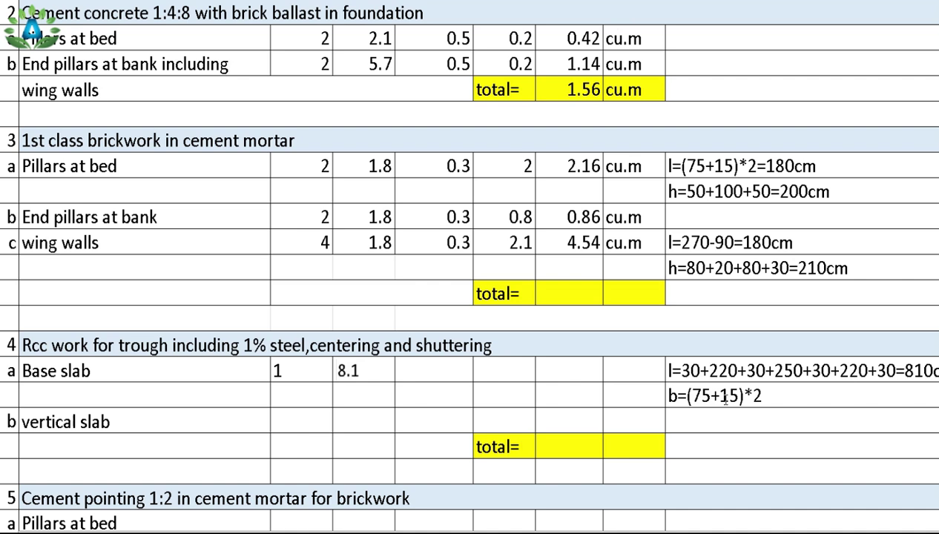
Complete the base slab's width note as b=(75+15)*2=180cm and enter 1.8 as its breadth
double_click(771, 398)
type("=")
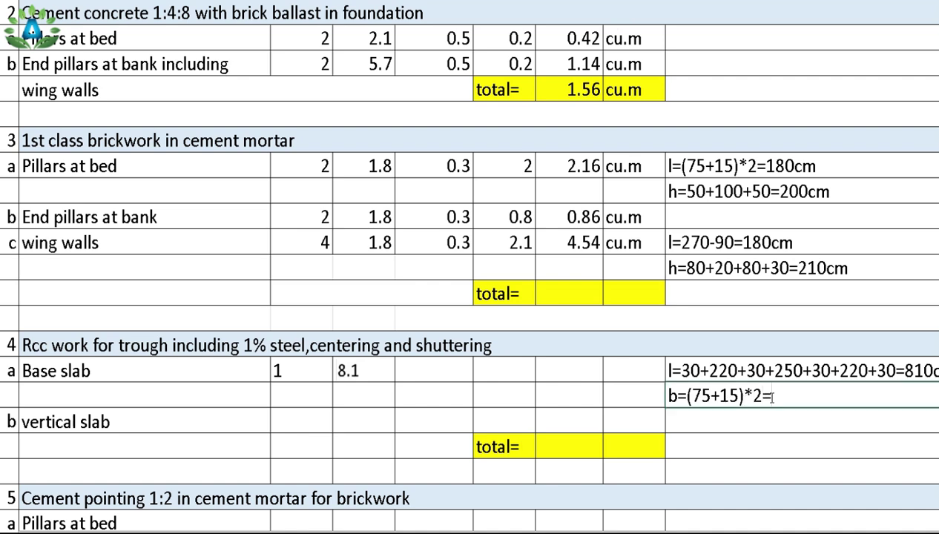
type("180cm")
left_click(451, 370)
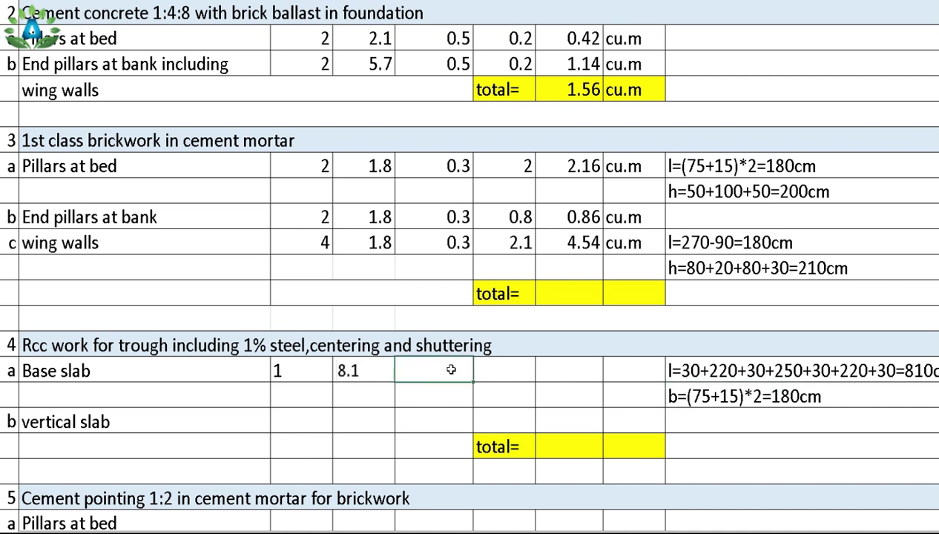
type("1")
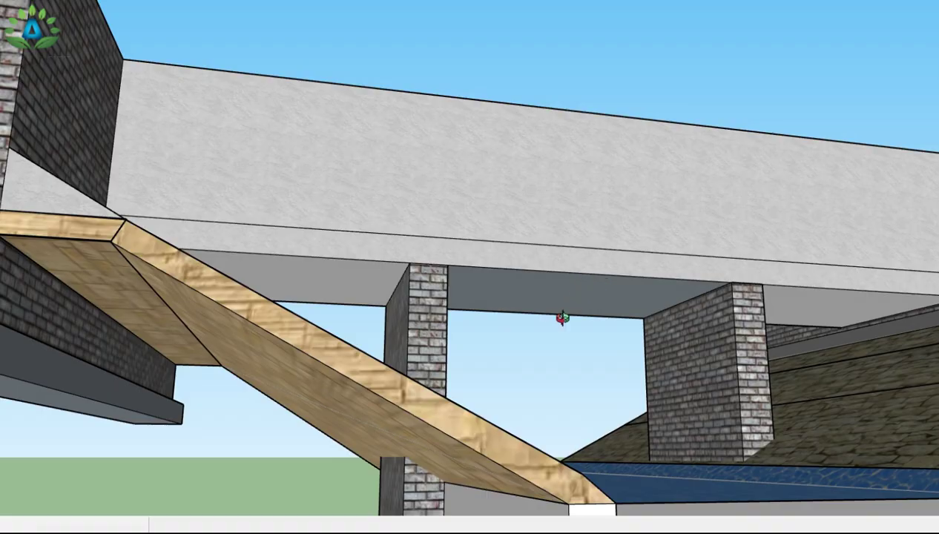
Measure the trough base slab's thickness in the 3D model and enter 0.2 as its height
key("t")
left_click(583, 273)
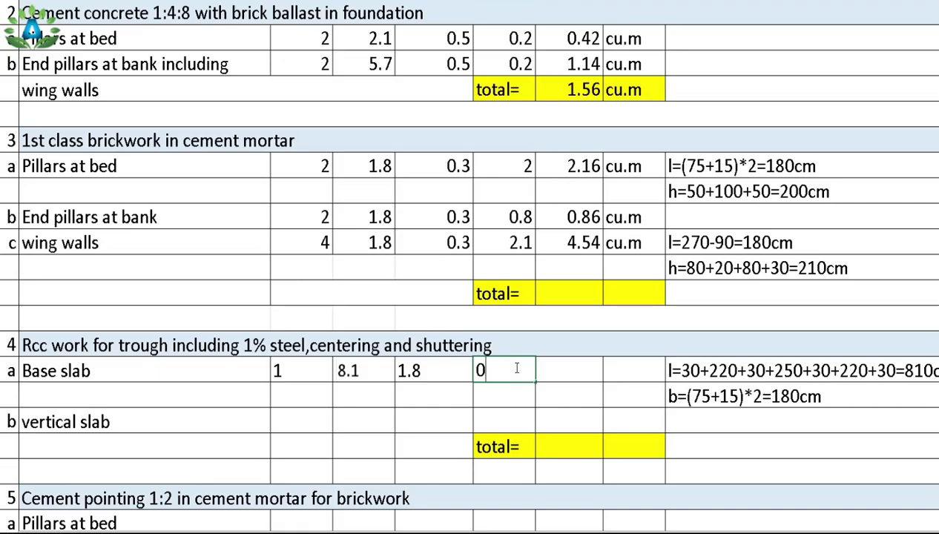
type(".2")
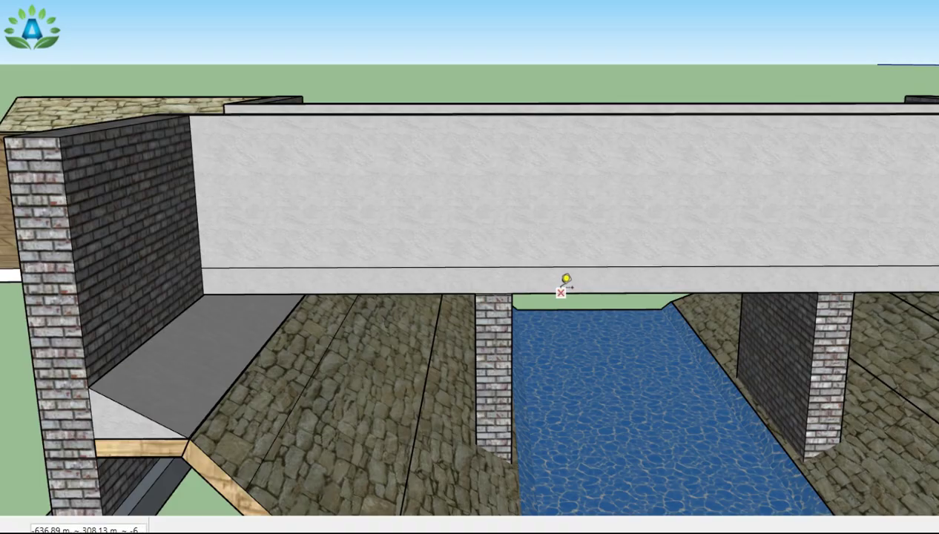
left_click(560, 292)
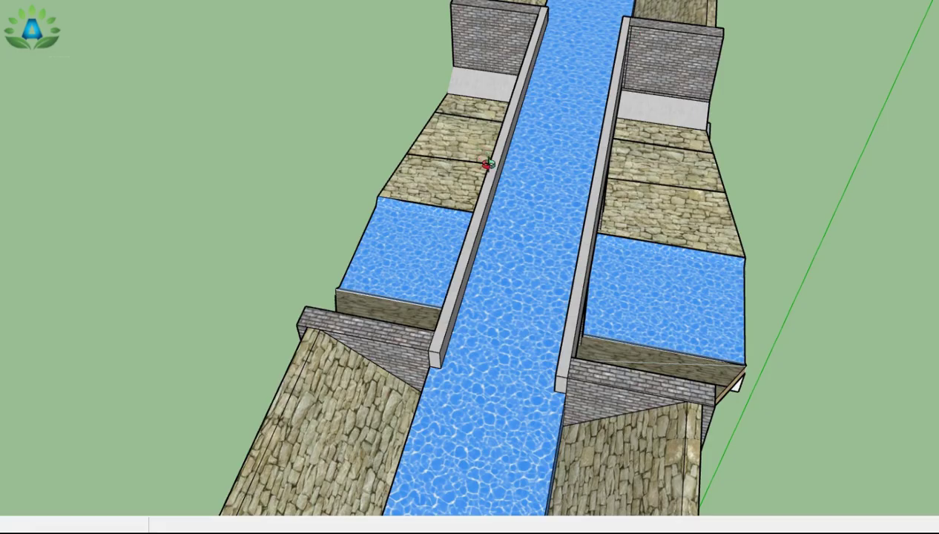
Examine the two vertical slabs along the trough's sides in the 3D model
scroll(612, 181, "up", 3)
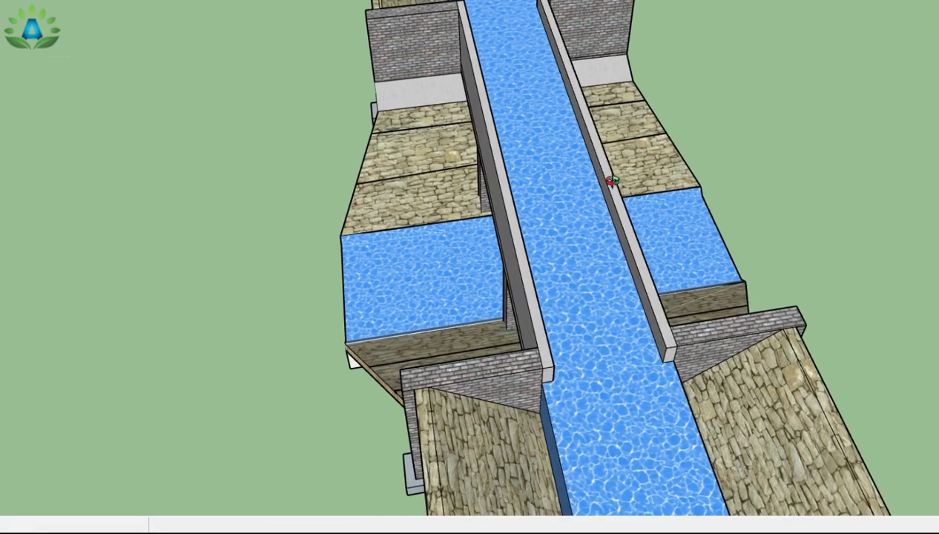
left_click_drag(612, 181, 510, 165)
scroll(553, 237, "up", 6)
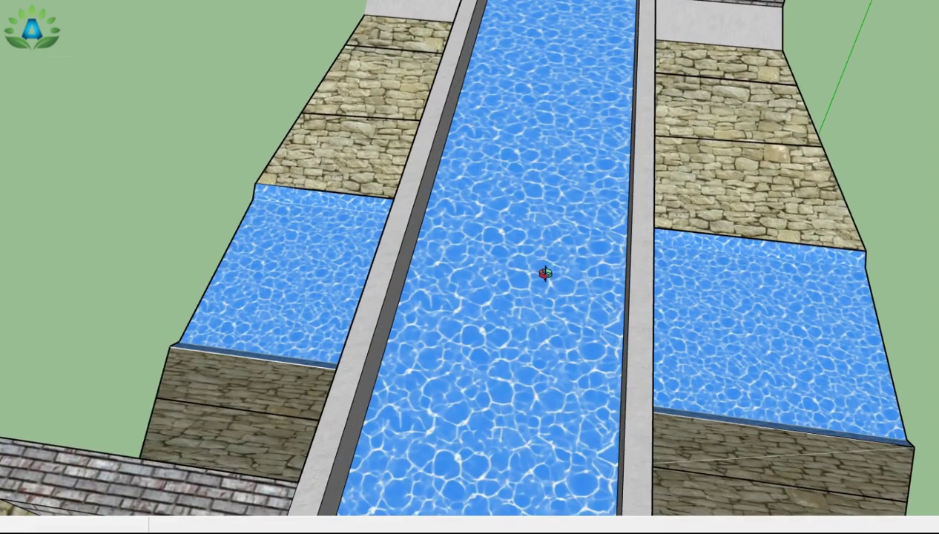
left_click_drag(642, 341, 462, 216)
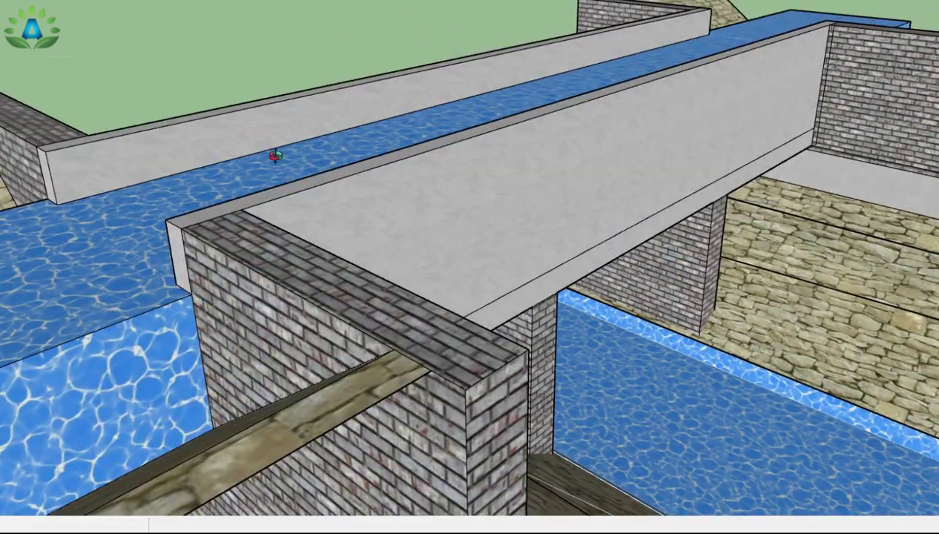
mouse_move(275, 156)
middle_mouse_down()
mouse_move(629, 201)
mouse_move(571, 130)
mouse_move(660, 244)
mouse_move(712, 242)
mouse_move(672, 210)
mouse_move(313, 237)
middle_mouse_up()
scroll(560, 144, "up", 2)
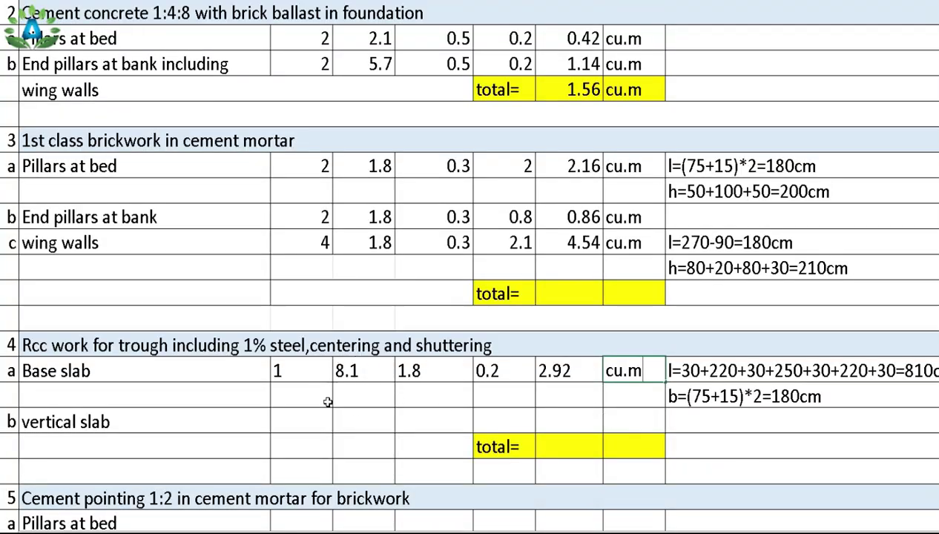
Enter 8.1 as the vertical slab's length and 2 as its number
left_click(363, 421)
type("8")
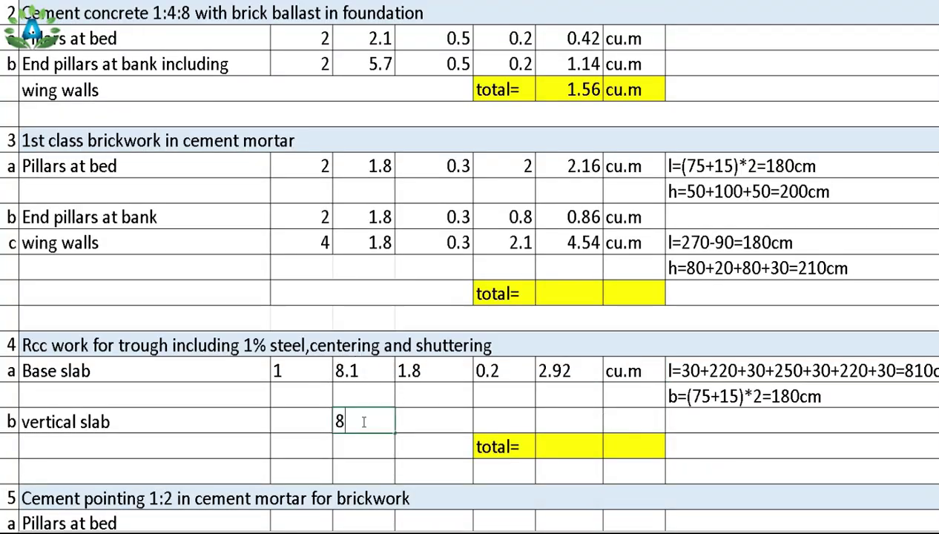
type(".1")
left_click(291, 426)
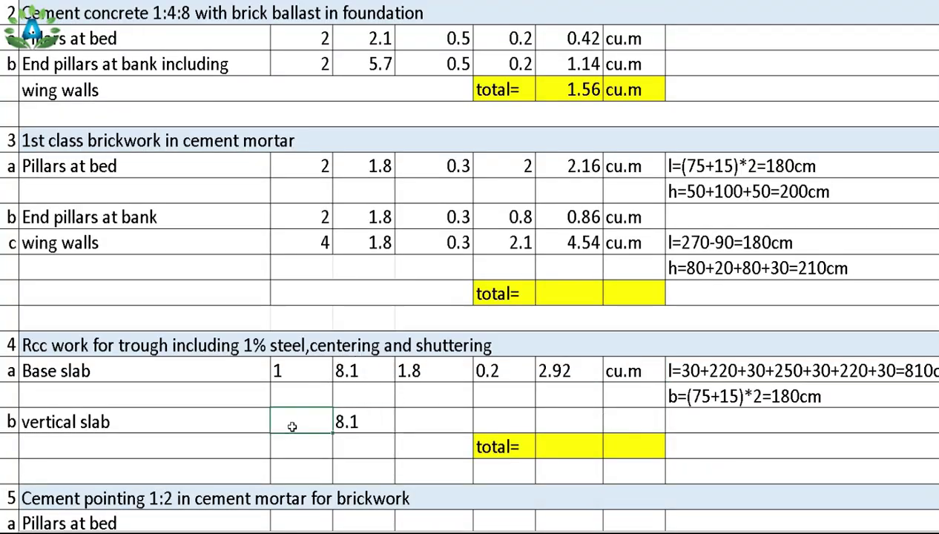
type("2")
Check the vertical slab's thickness in the model and height in Half Section CD, entering breadth 0.15 and height 1.1
left_click(407, 420)
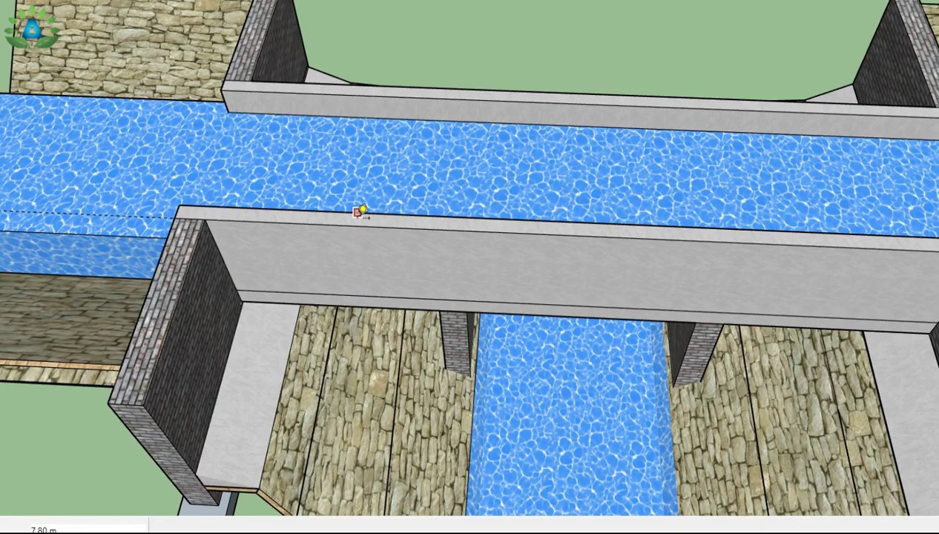
left_click(357, 217)
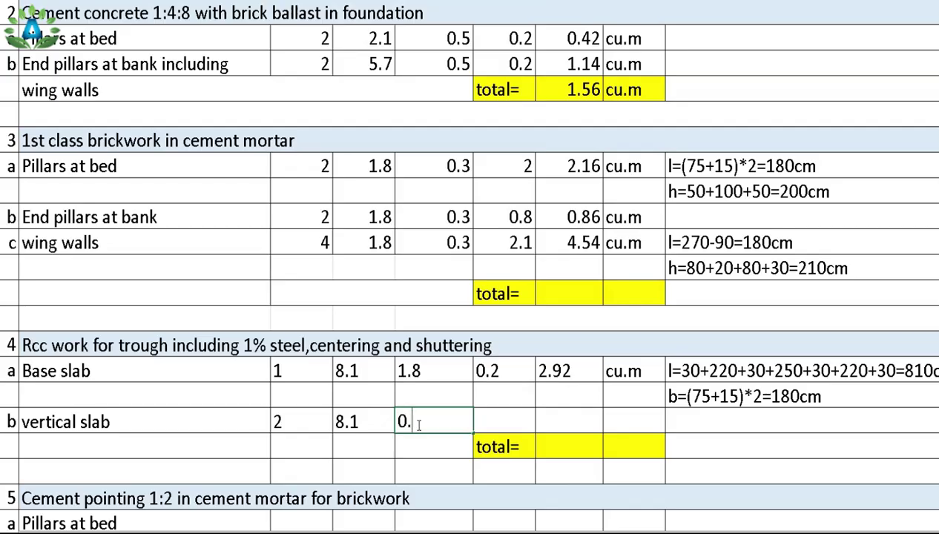
left_click(512, 420)
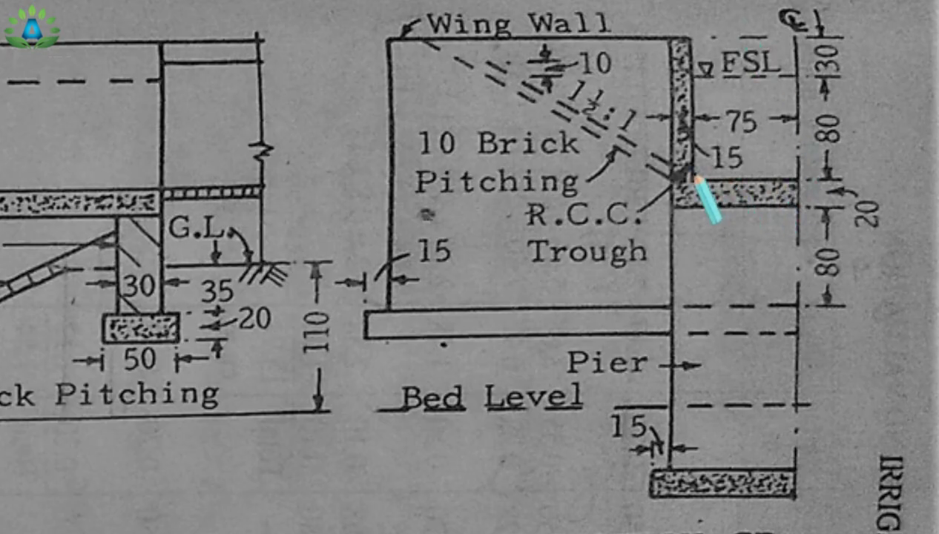
mouse_move(695, 177)
left_mouse_down()
mouse_move(684, 56)
mouse_move(695, 41)
left_mouse_up()
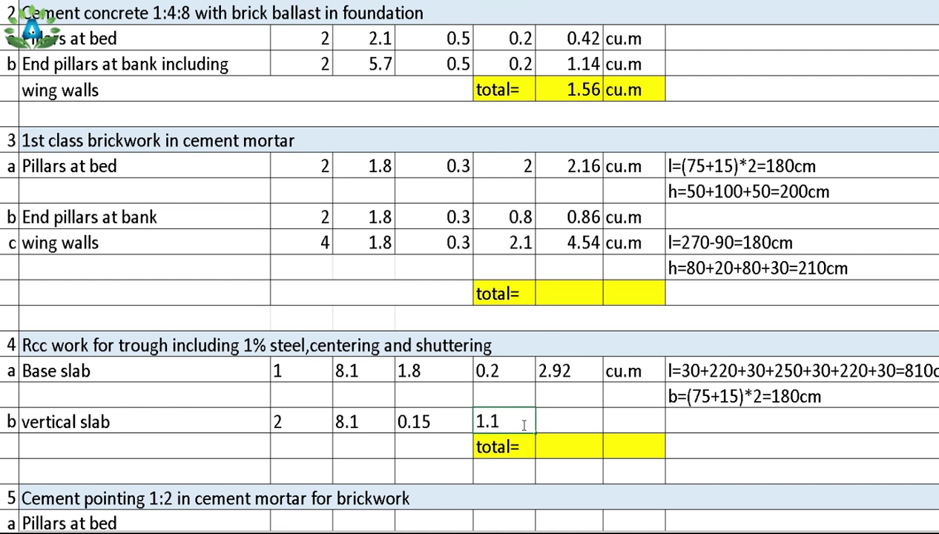
Enter the vertical slab's quantity as 2.67 with the unit cu.m
left_click(576, 375)
left_click_drag(601, 383, 599, 423)
double_click(583, 401)
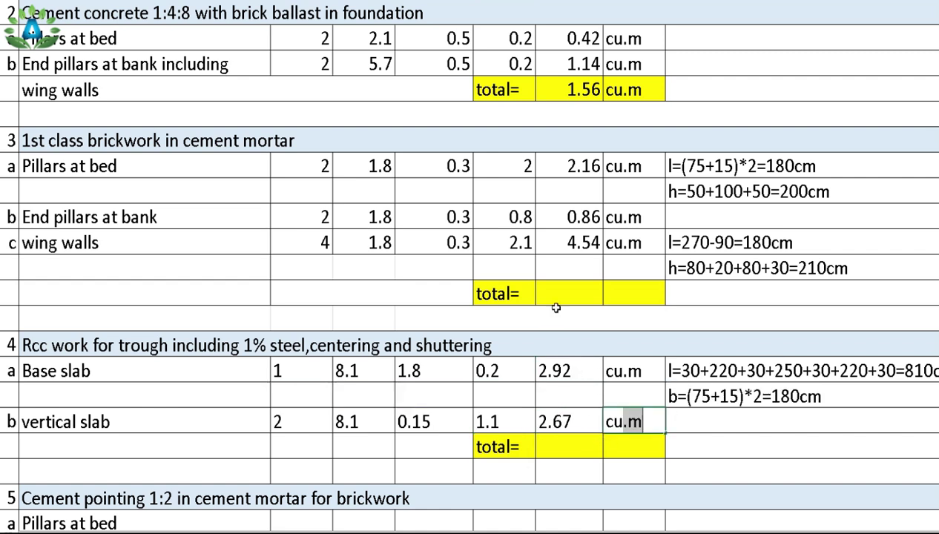
Go to the cement pointing item and trace the bed pillar's exposed height in Section on AB
left_click(438, 447)
scroll(426, 105, "down", 3)
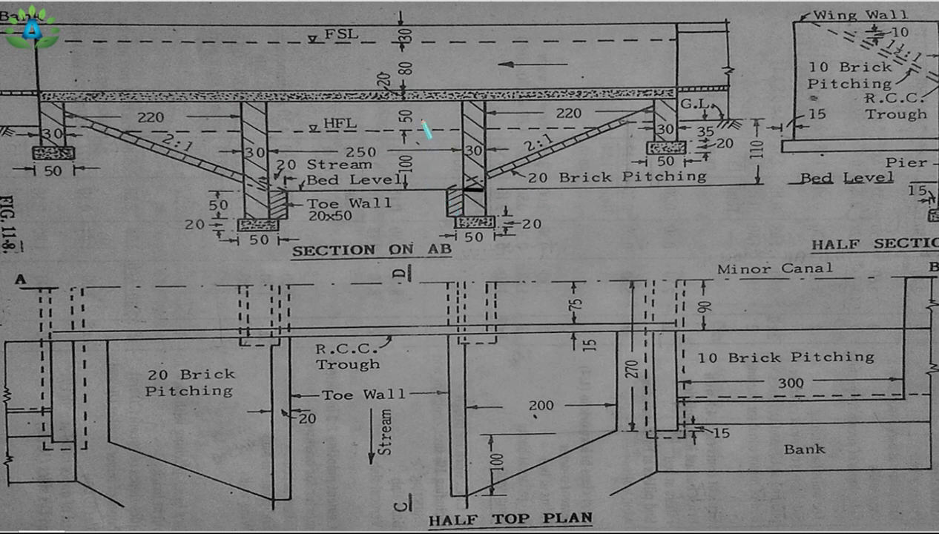
left_click_drag(425, 109, 420, 190)
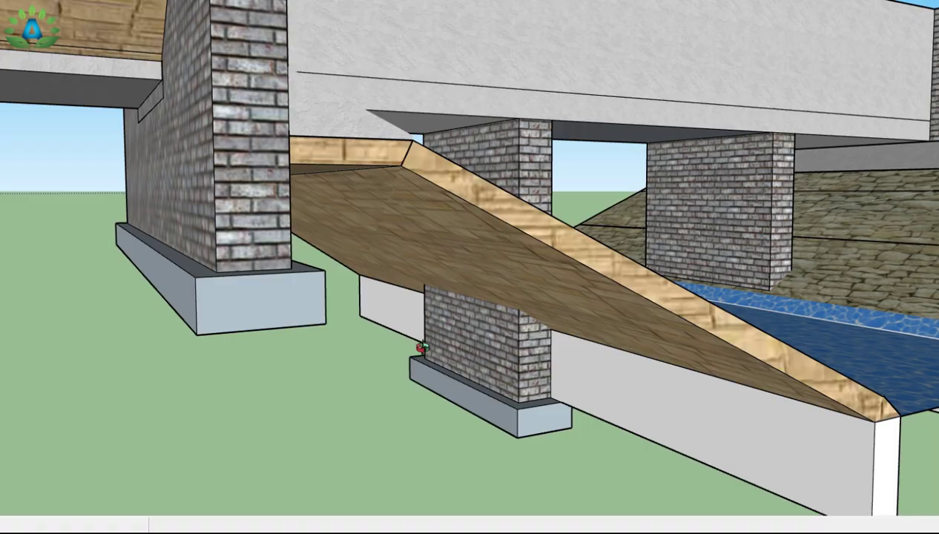
Measure the length and width of a bed pillar's brickwork in the 3D model
key("t")
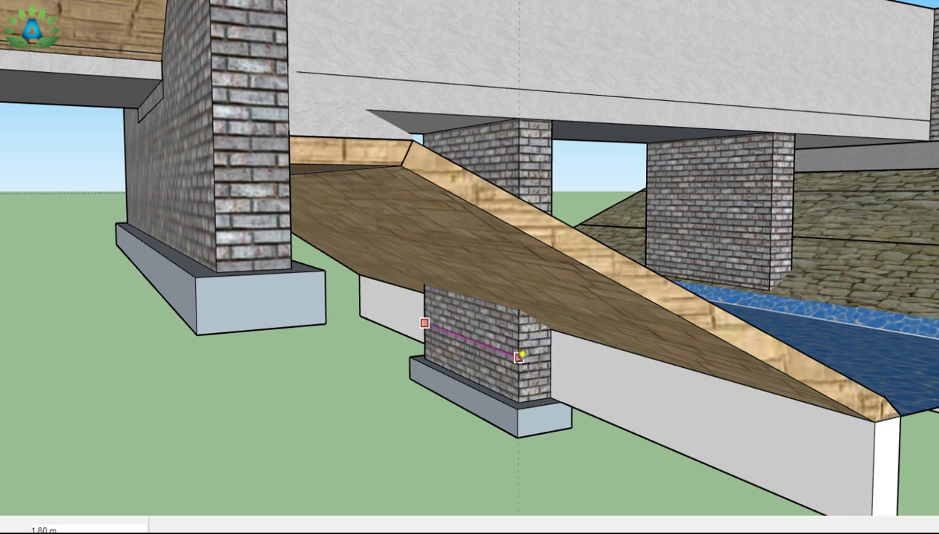
left_click(518, 362)
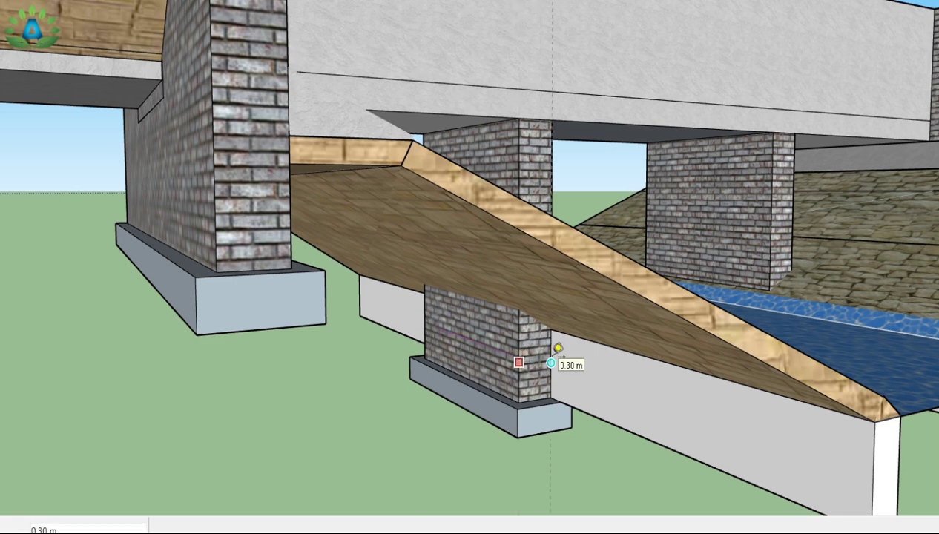
key("Escape")
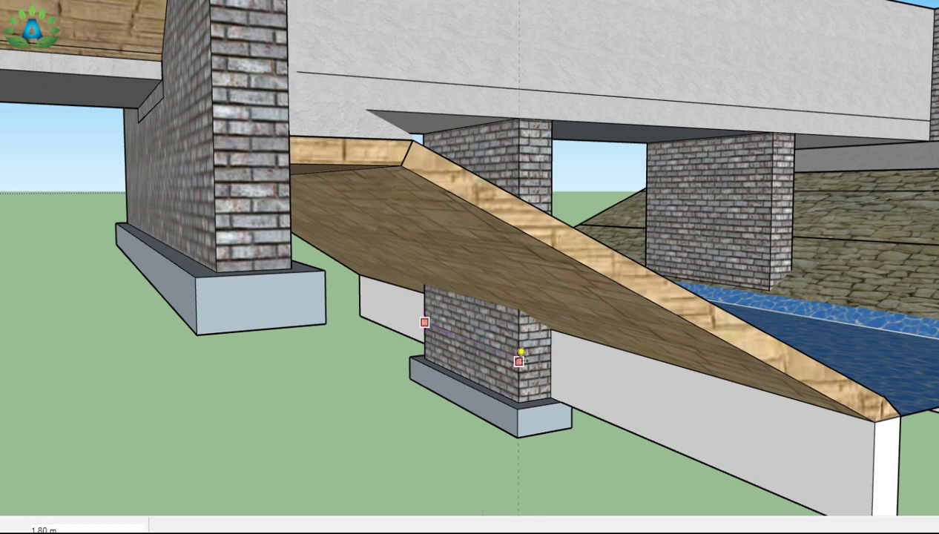
left_click(519, 357)
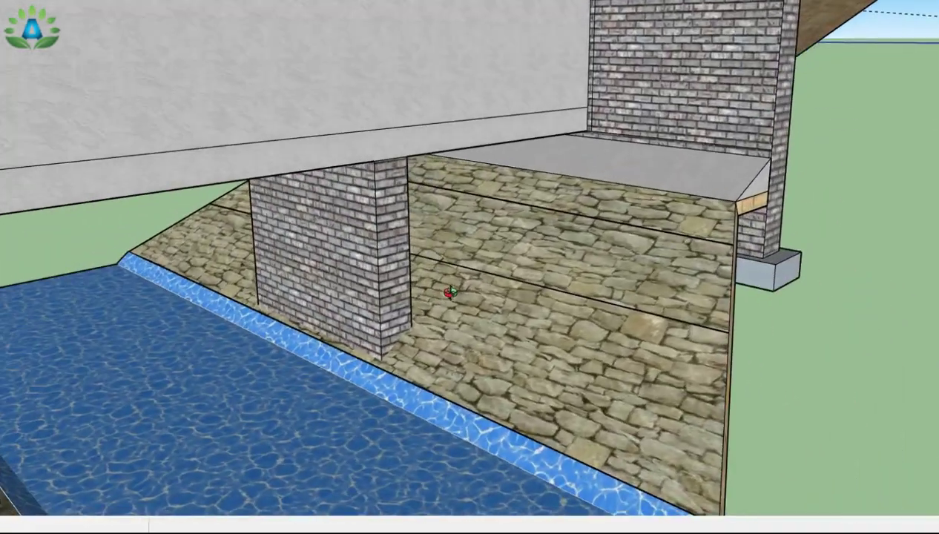
middle_click_drag(446, 287, 329, 318)
left_click(299, 268)
left_click(338, 278)
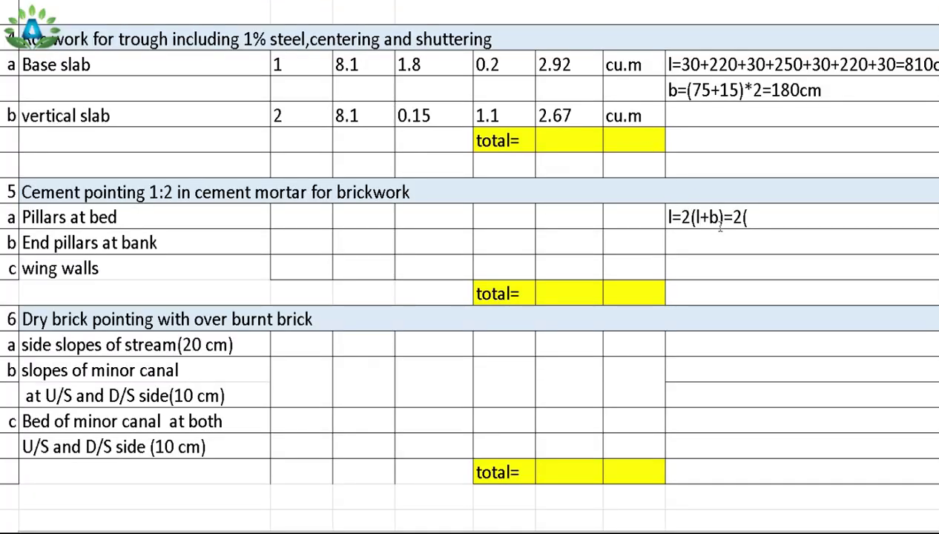
Complete the bed pillars' perimeter note as l=2(l+b)=2(90*2+30)=420cm and enter 4.2 as their pointing length
left_click(757, 218)
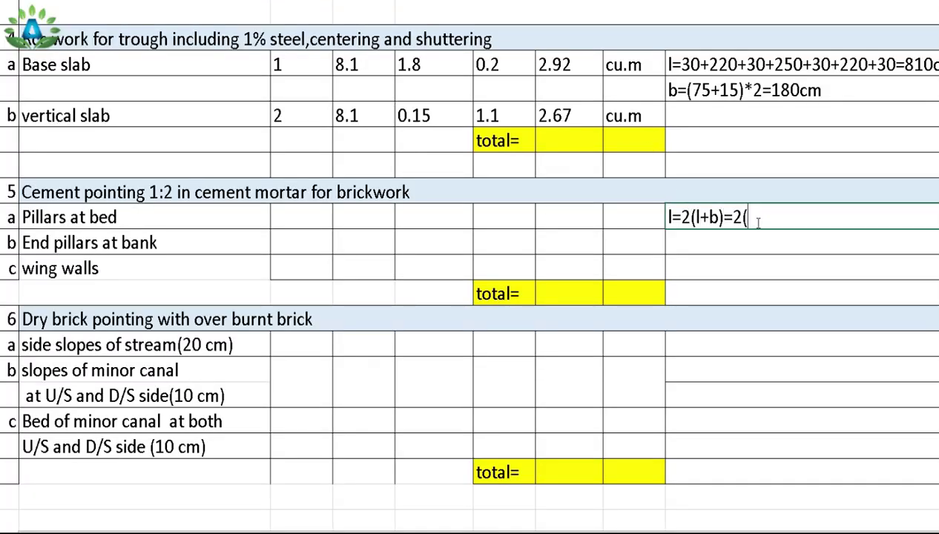
type("90*2+0")
key("BackSpace")
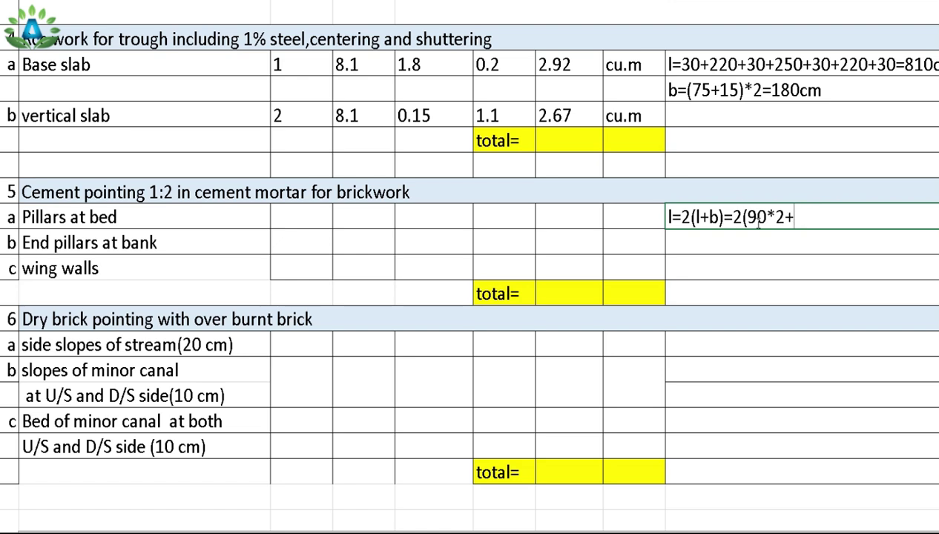
type("30)=420cm")
left_click(371, 217)
type("4.2")
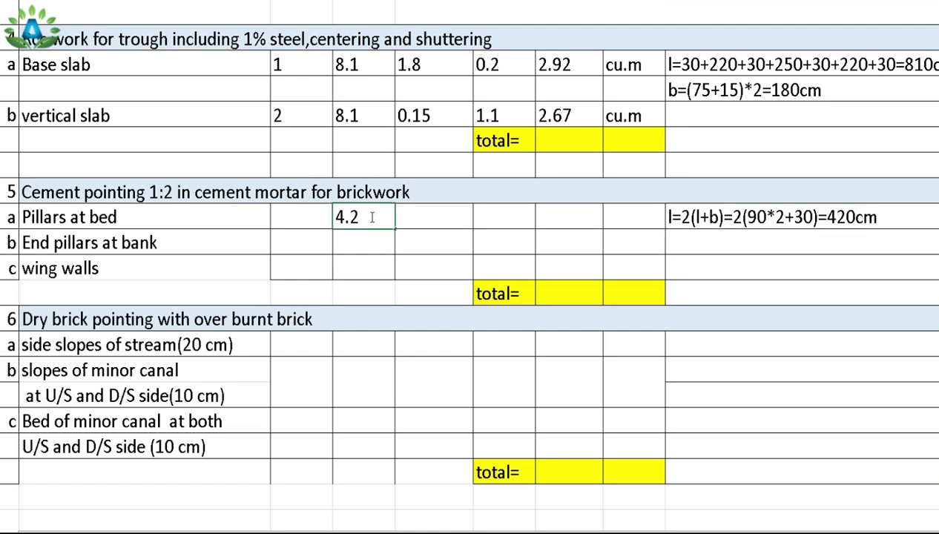
Enter a height of 1.5 and number 2 for the cement pointing of pillars at bed, with quantity 12.6 Sq.m
left_click(504, 219)
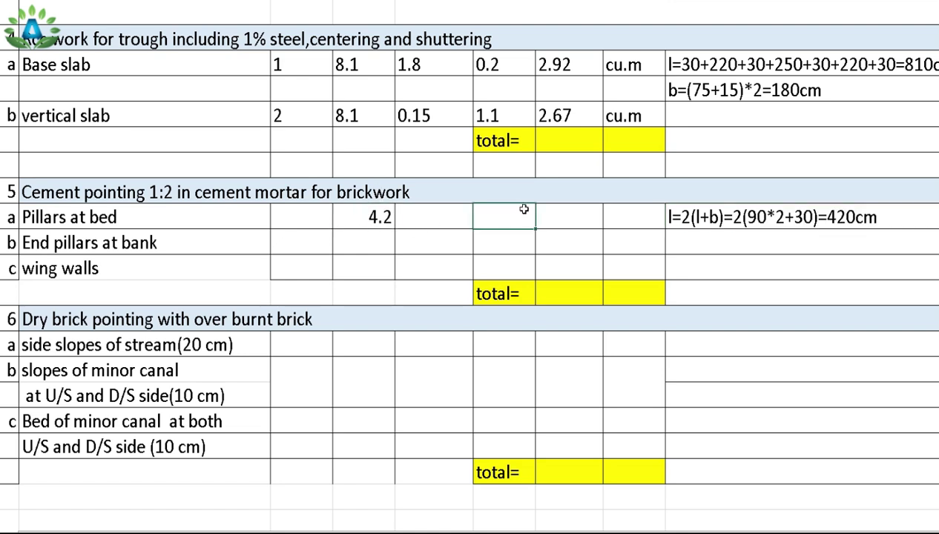
left_click(397, 531)
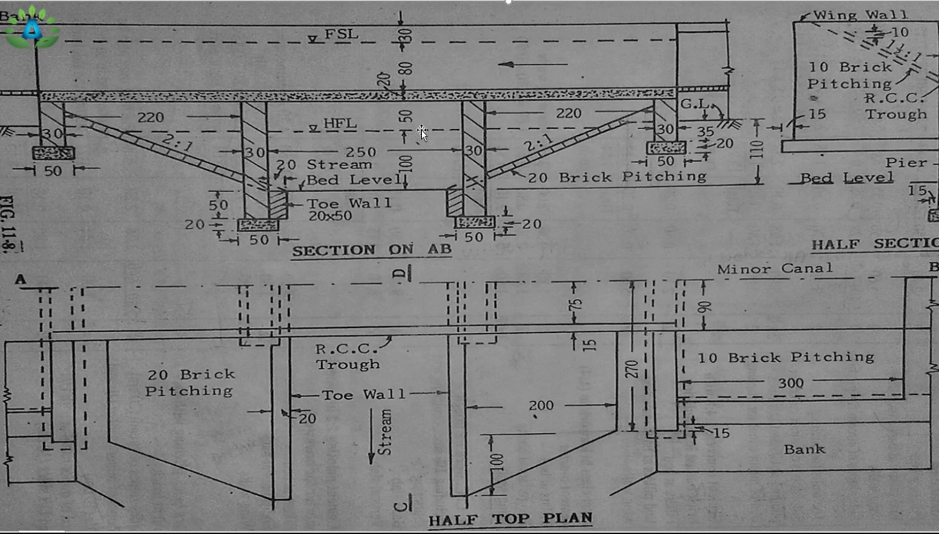
key("alt+Tab")
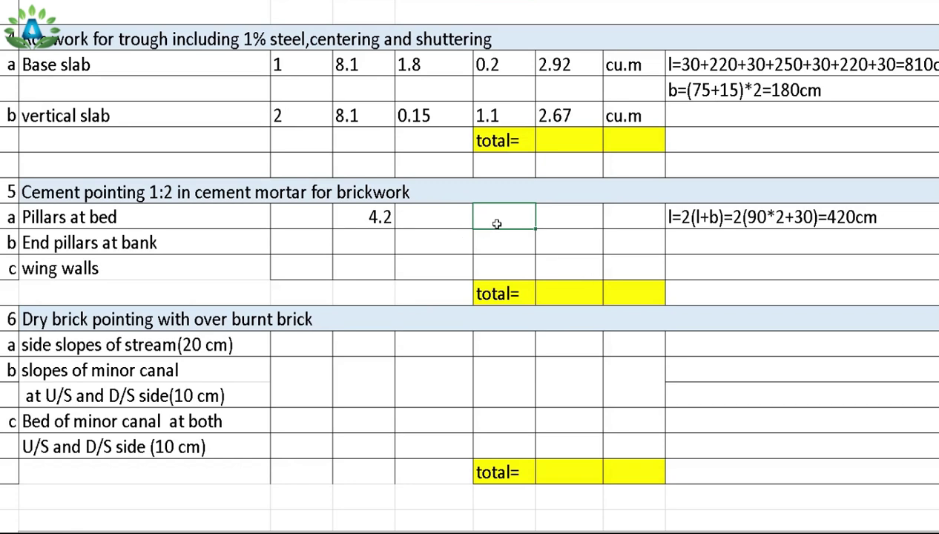
type("1.5")
left_click(302, 218)
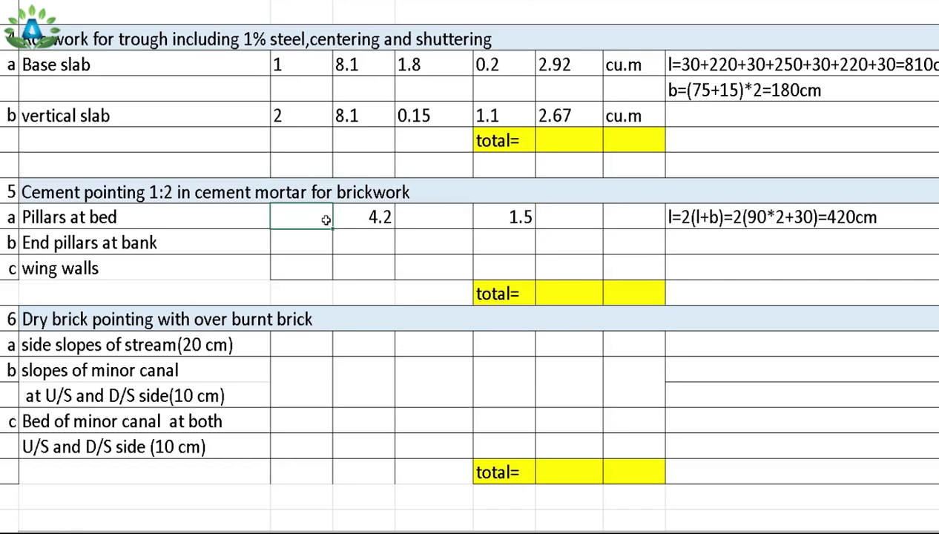
type("2")
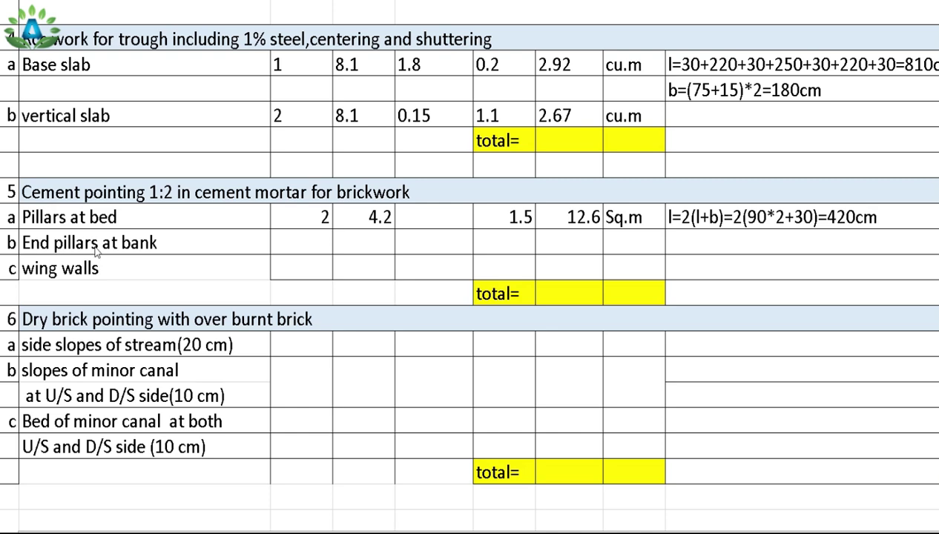
Enter a length of 1.8 and number 2 for end pillars at bank under cement pointing
scroll(376, 290, "up", 4)
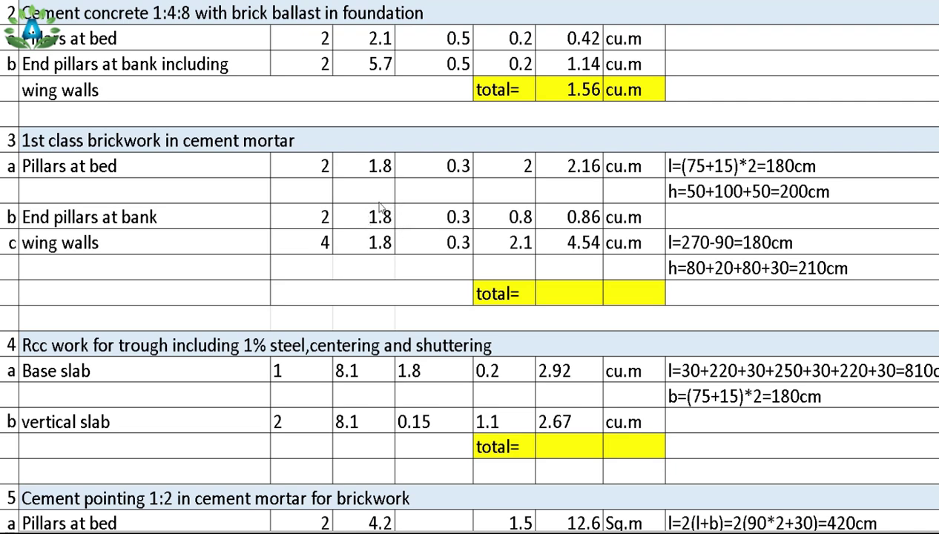
scroll(373, 277, "down", 5)
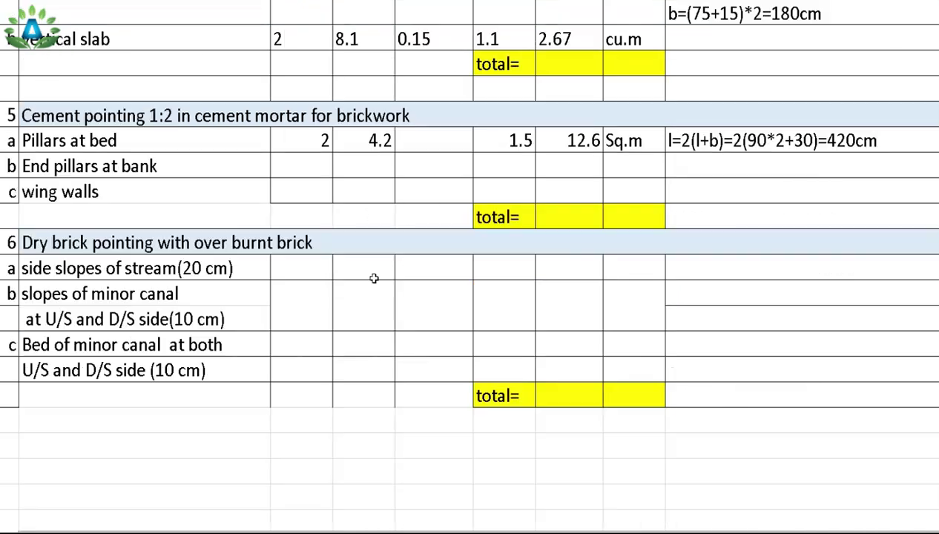
scroll(373, 275, "up", 1)
left_click(373, 245)
type("1")
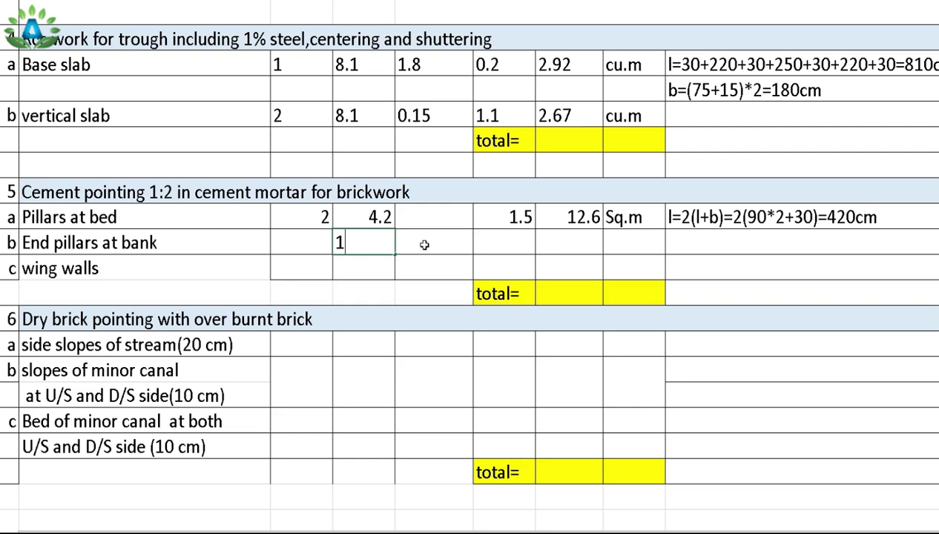
type(".8")
left_click(322, 238)
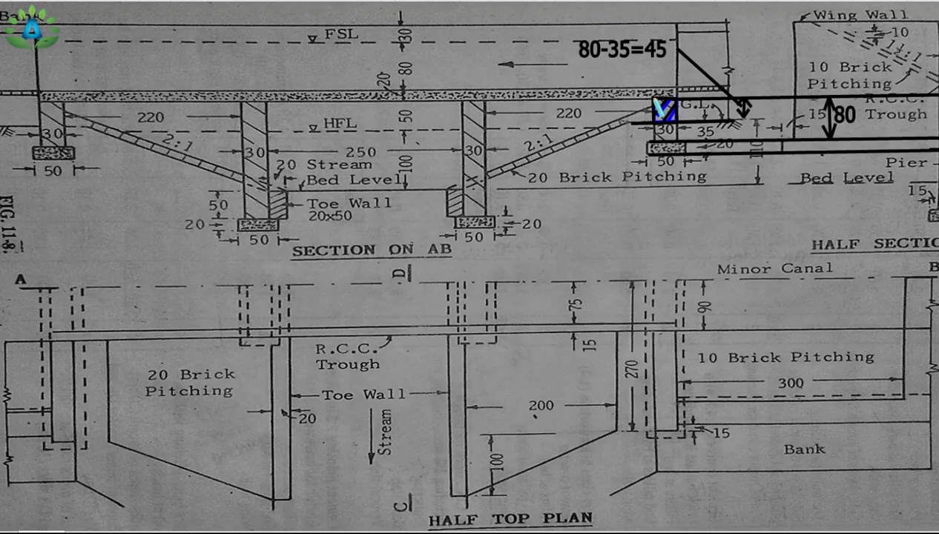
Add the note h=80-35=45cm for the end pillars' pointing and enter 0.45 as their height
key("alt+Tab")
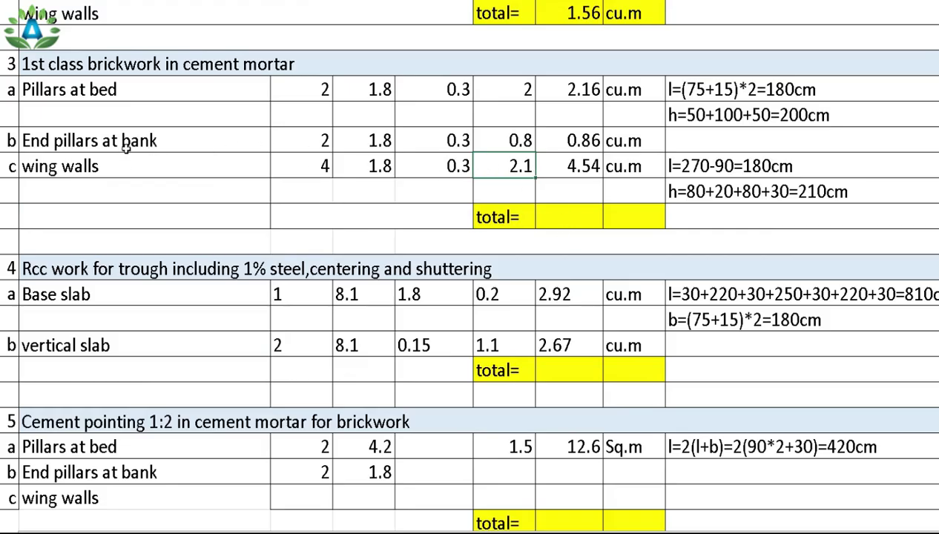
left_click(519, 140)
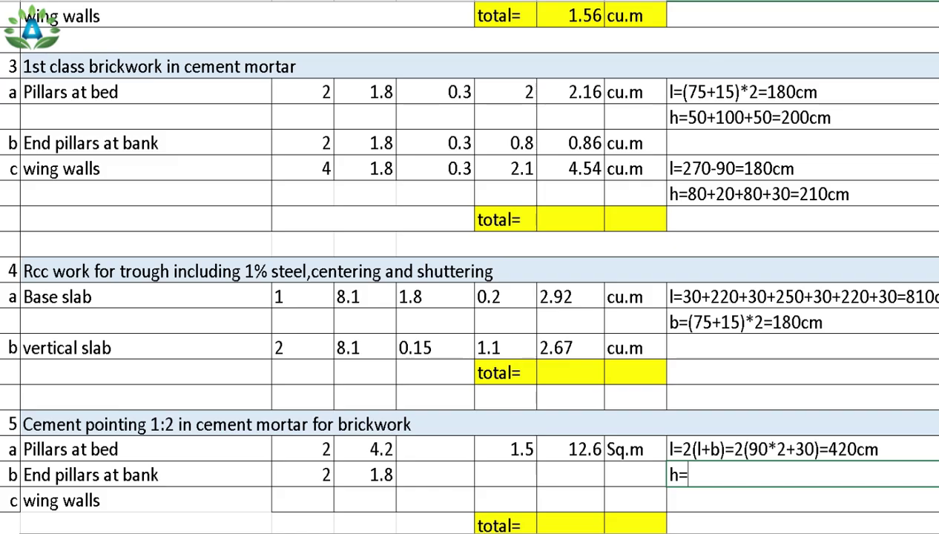
double_click(698, 475)
type("80-35")
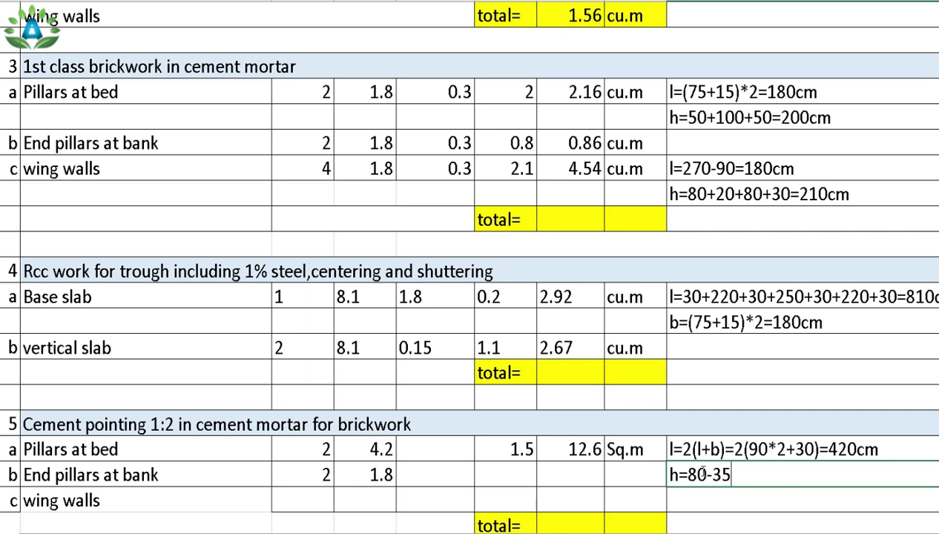
type("=45cm")
left_click(522, 476)
type("0.45")
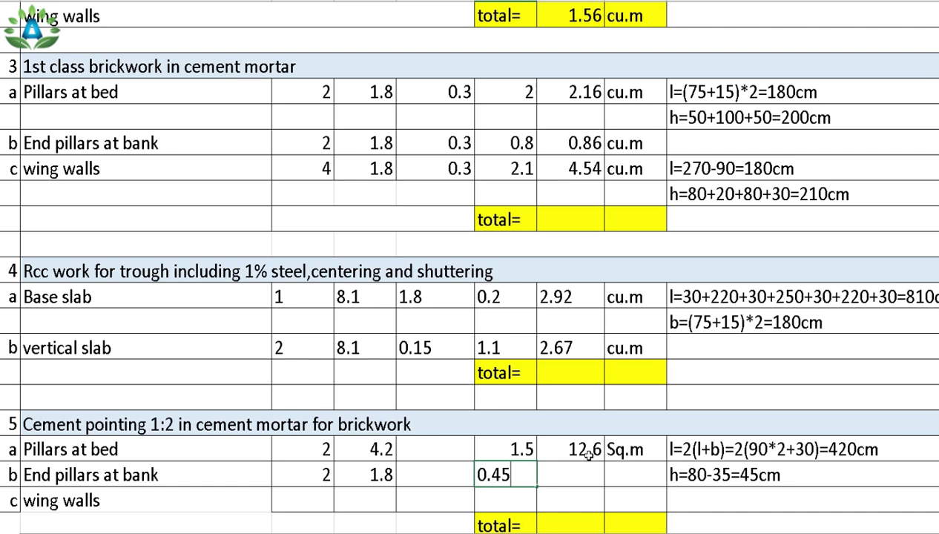
Enter the end pillars' pointing quantity as 4.32 with the unit Sq.m
left_click(569, 476)
type("4.32")
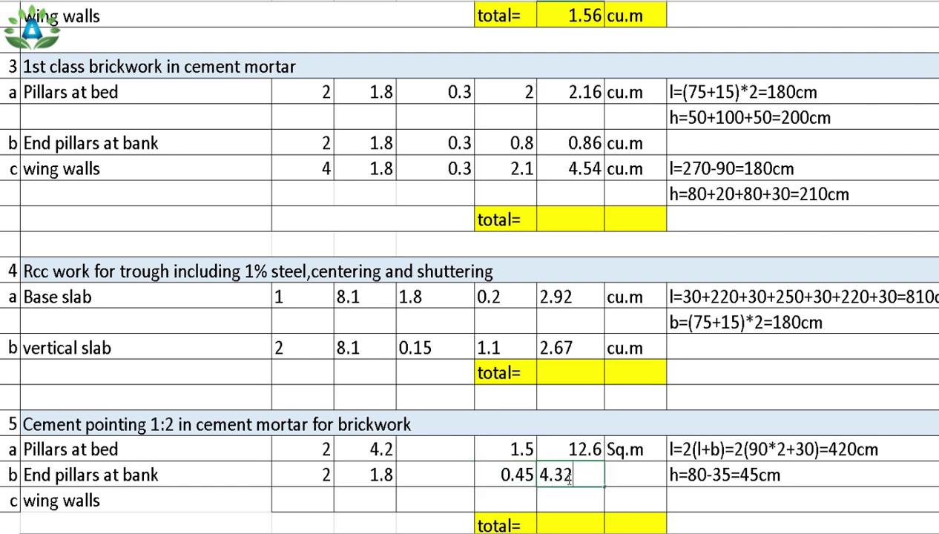
key("Tab")
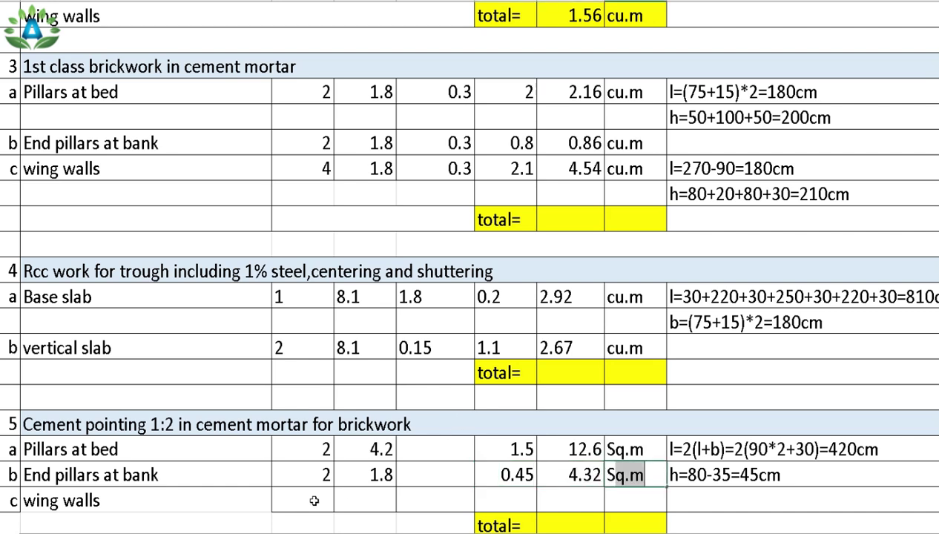
Enter a length of 1.8 and number 4 for the wing walls under cement pointing
left_click(317, 496)
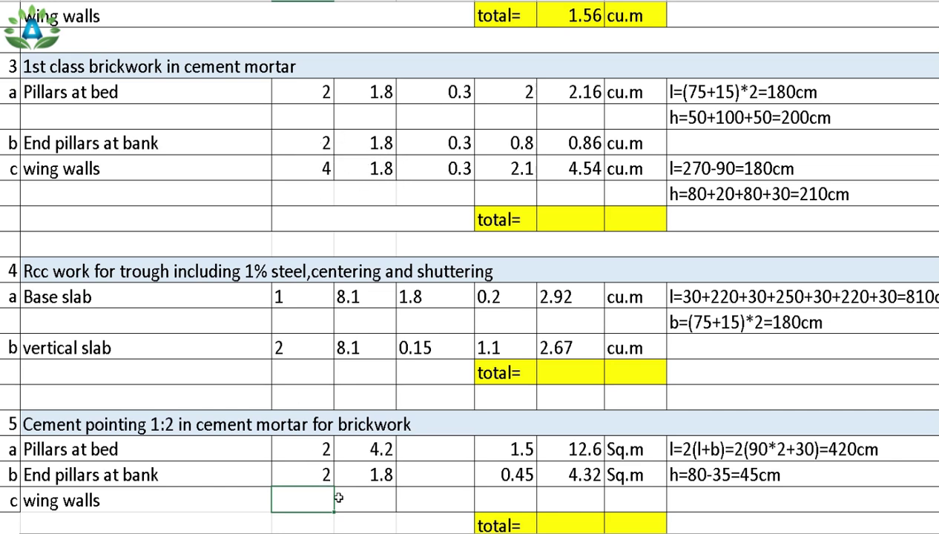
left_click(385, 497)
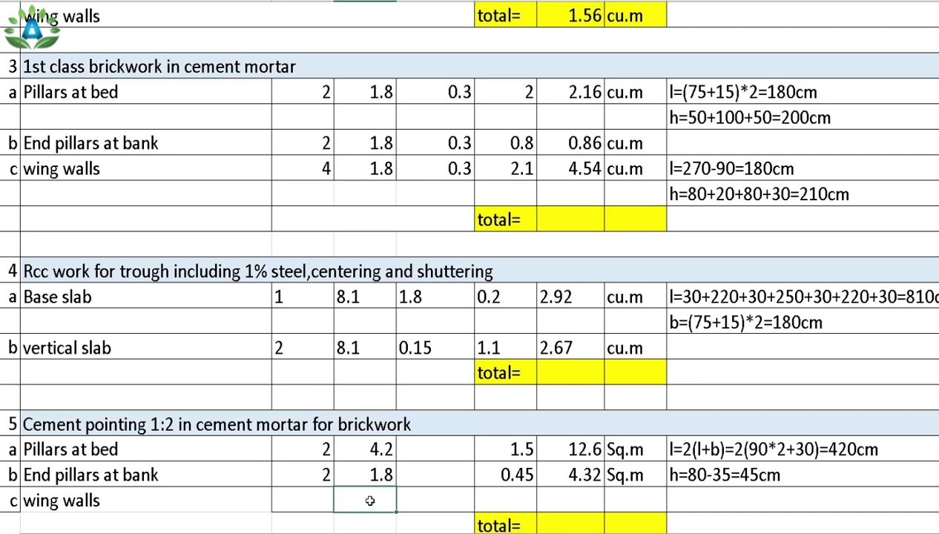
type("1.8")
left_click(289, 502)
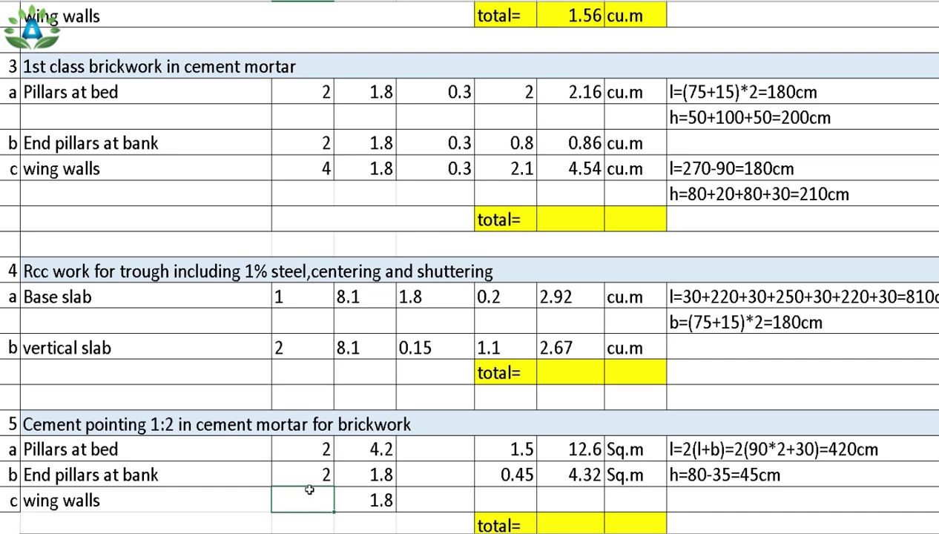
type("4")
Check the wing walls' brickwork height, and outline and hatch a wing wall's exposed face above ground in the 3D model
left_click(519, 169)
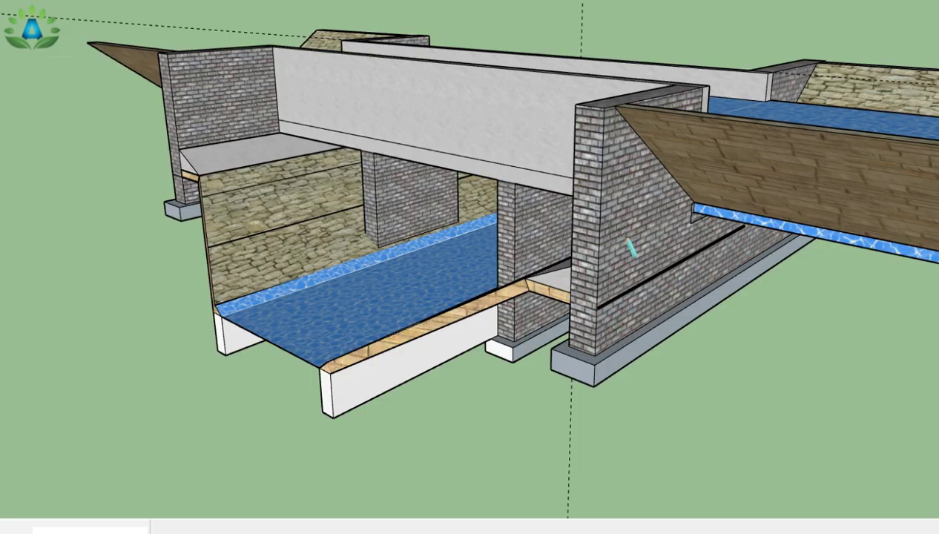
left_click(610, 110)
left_click(701, 89)
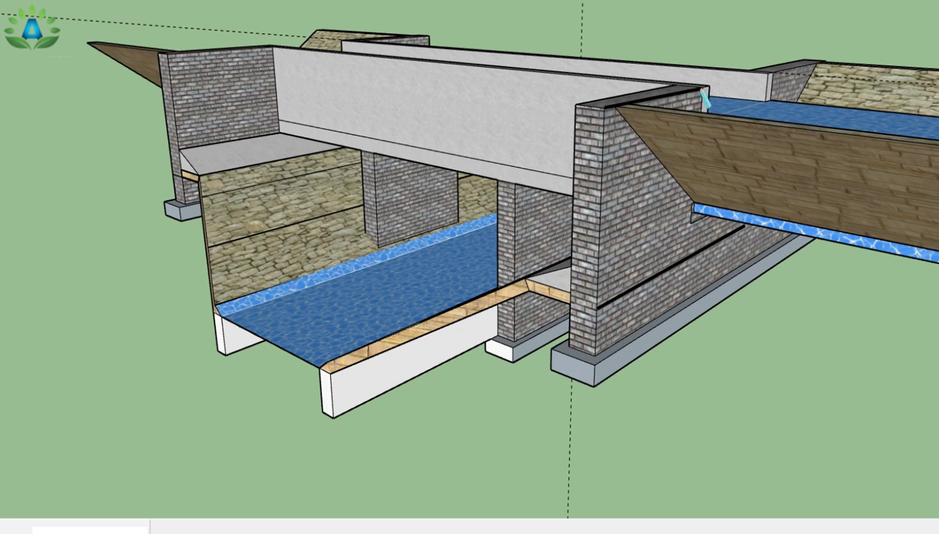
left_click(691, 253)
left_click(599, 305)
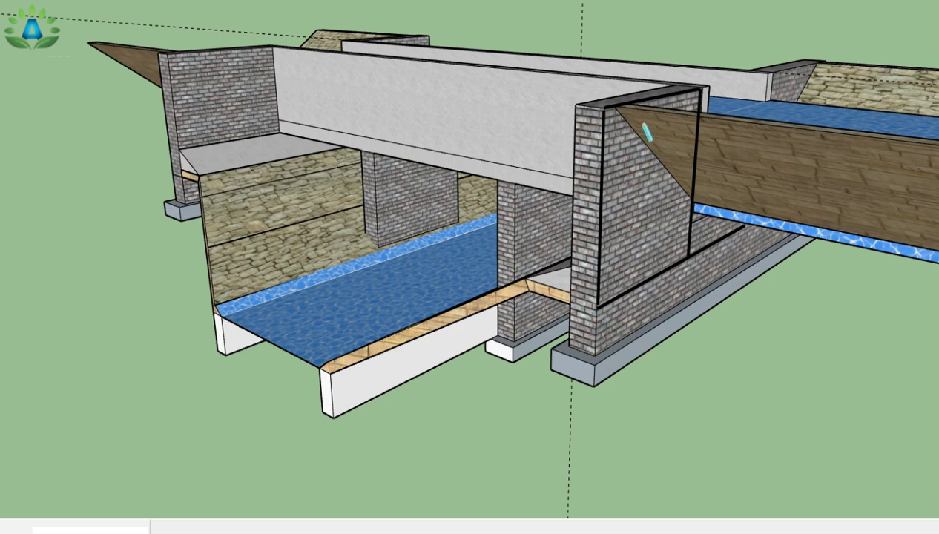
left_click(647, 104)
left_click(602, 178)
left_click(699, 110)
left_click(606, 303)
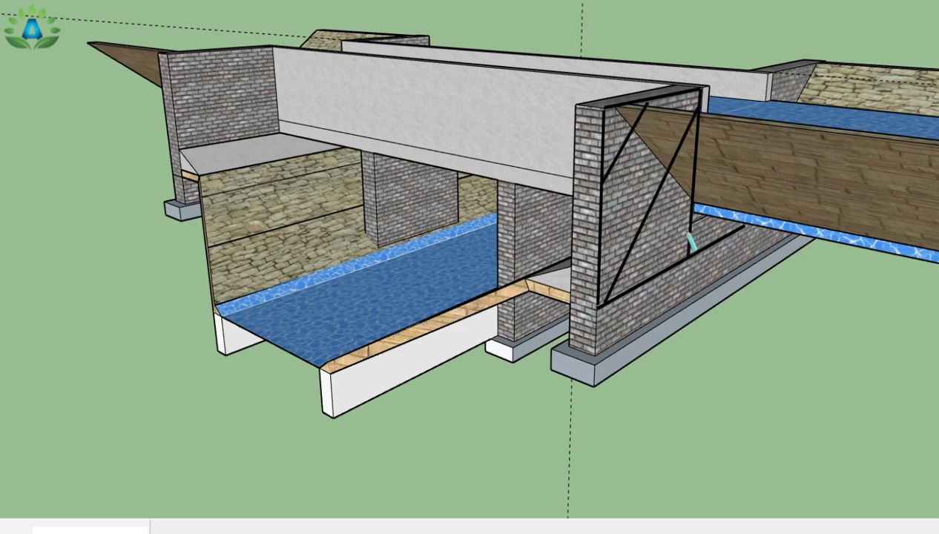
left_click(688, 233)
left_click(663, 269)
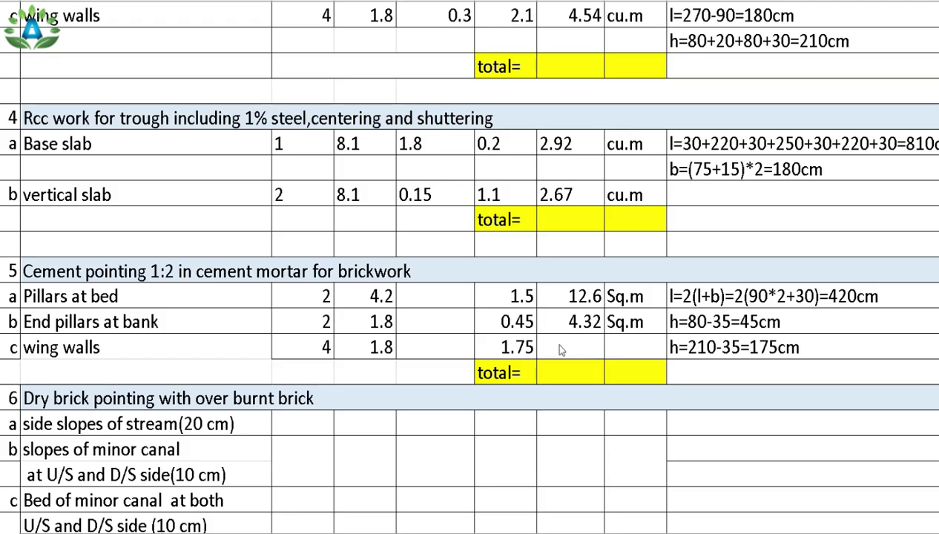
Enter the wing walls' pointing quantity as 12.6 with the unit Sq.m
left_click(561, 345)
type("12.6")
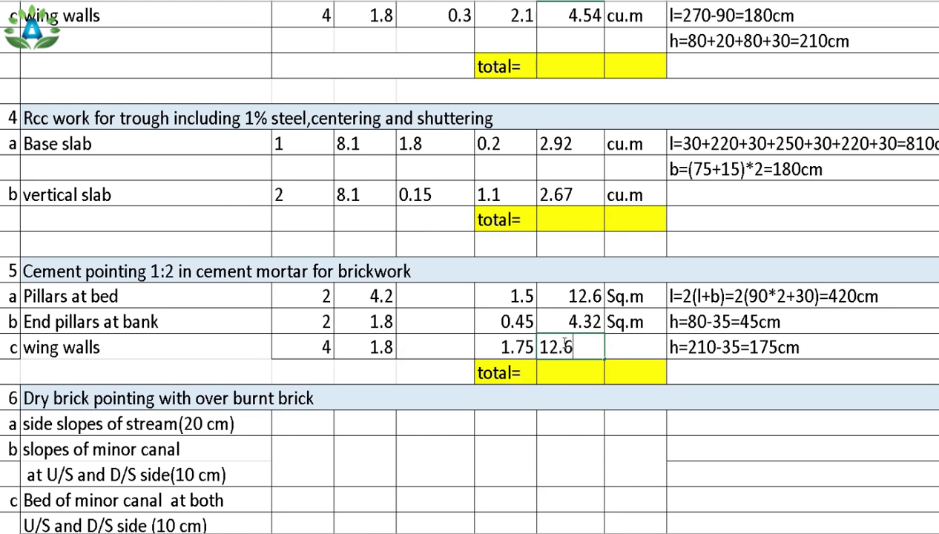
key("Tab")
type("Sq.m")
Fill item 6's side slopes of stream from the excavation item: number 2, 1/2*(7.4+5.4)*0.2*2.28, quantity 5.84 cu.m
scroll(234, 387, "down", 2)
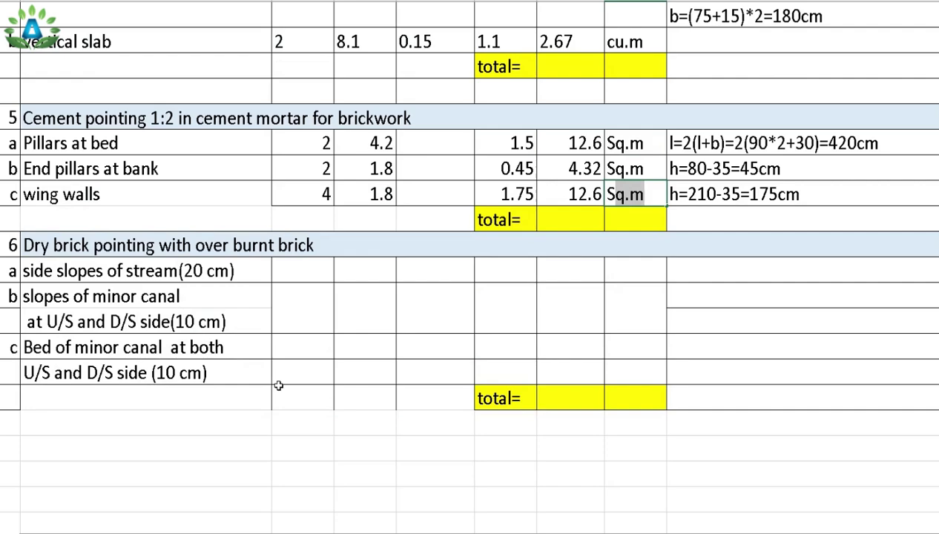
scroll(176, 197, "up", 5)
scroll(252, 226, "up", 6)
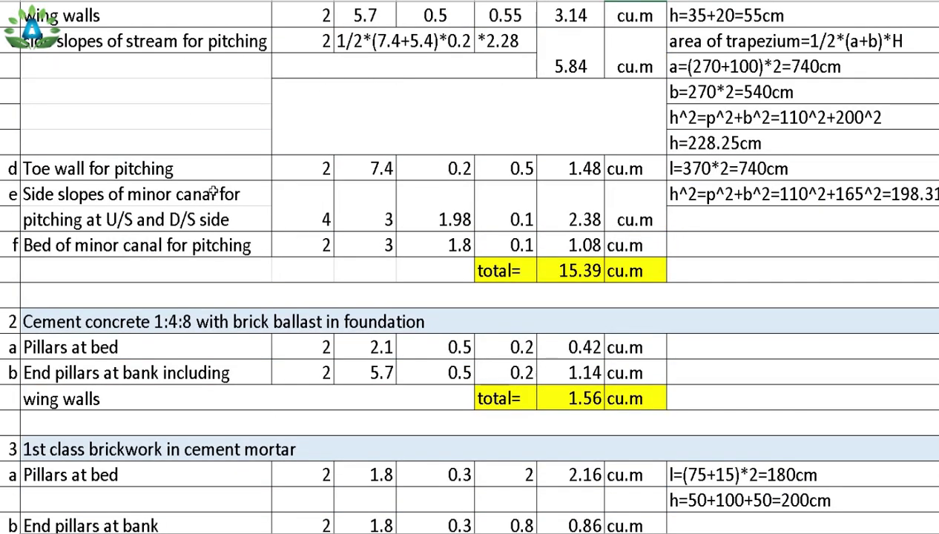
scroll(77, 252, "down", 13)
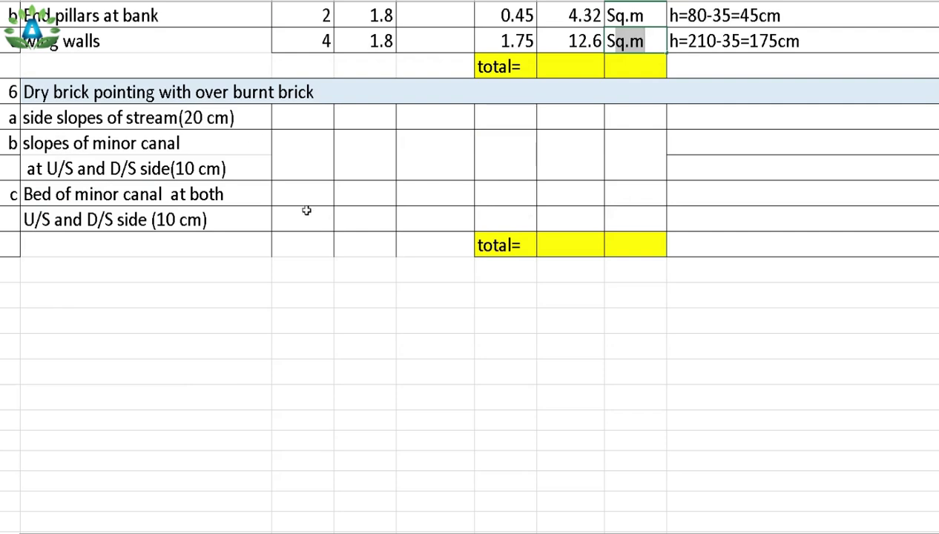
scroll(308, 223, "up", 12)
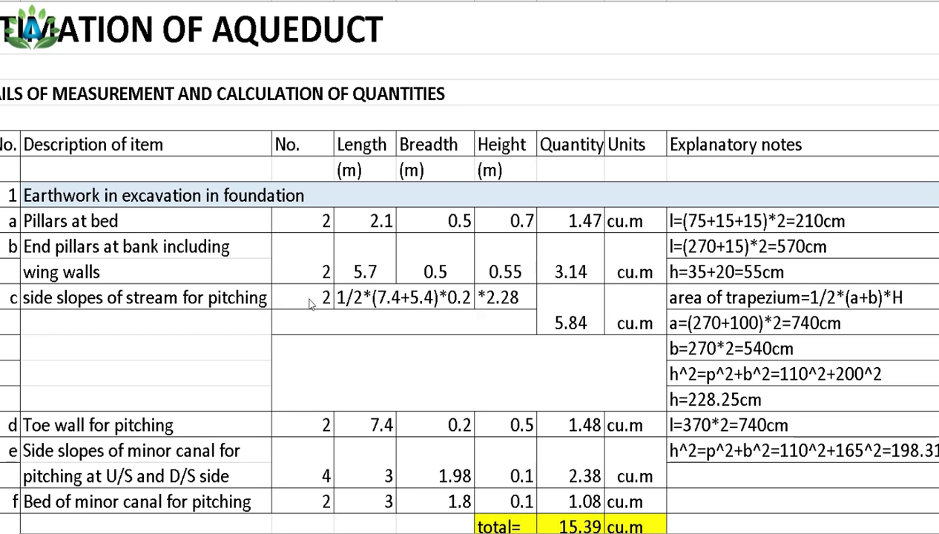
left_click_drag(322, 294, 424, 306)
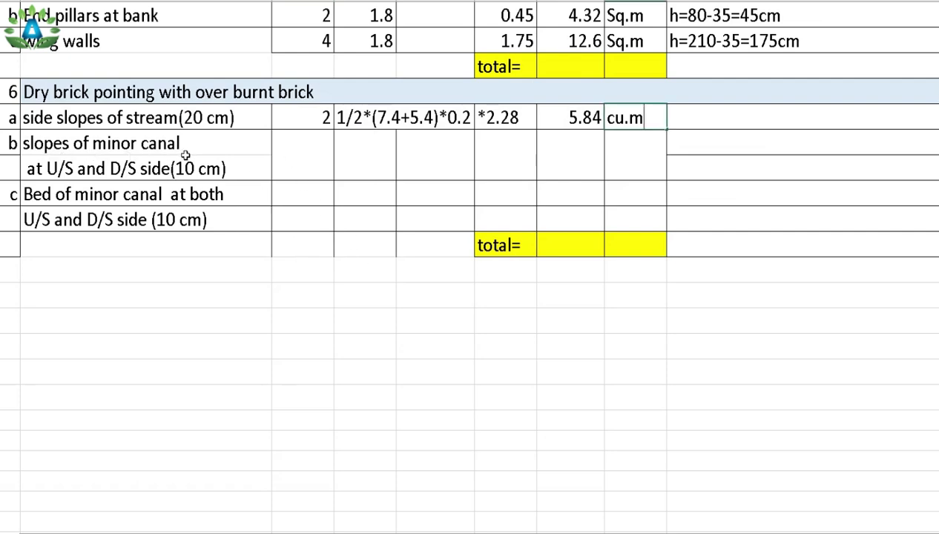
Copy the minor canal side slope values from excavation into item 6b: 4, 3, 1.98, 0.1 and 2.38 cu.m
scroll(296, 185, "up", 12)
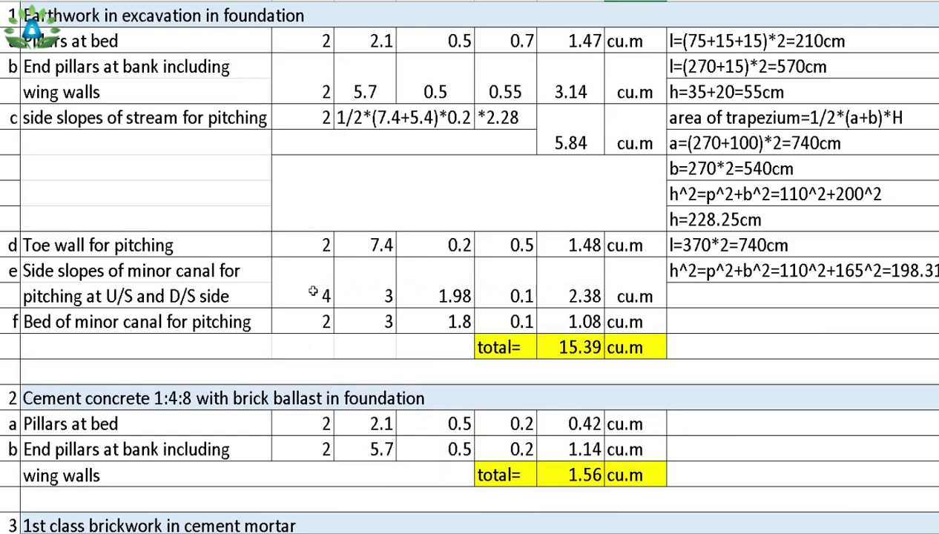
left_click_drag(312, 293, 595, 296)
left_click_drag(596, 297, 627, 297)
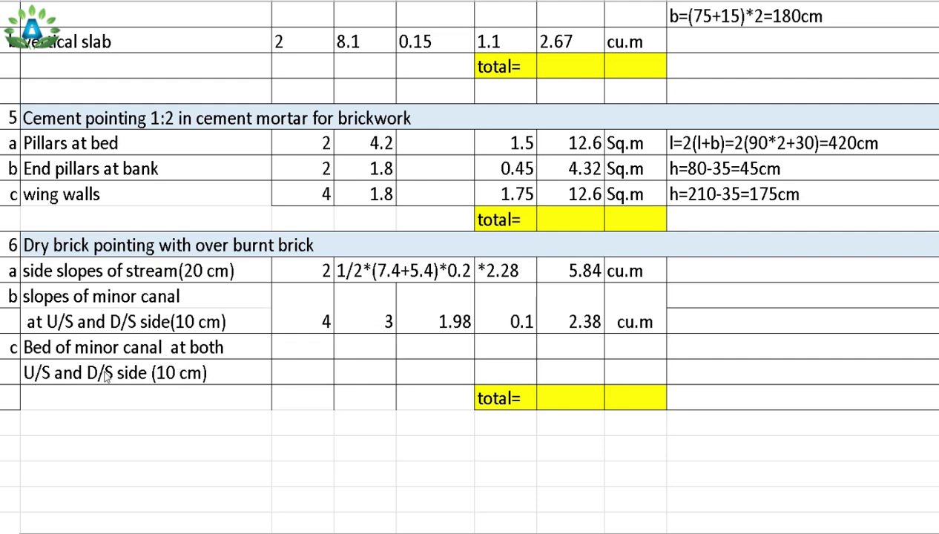
Copy the minor canal bed values from excavation into item 6c: 2, 3, 1.8, 0.1 and 1.08 cu.m
scroll(106, 376, "up", 10)
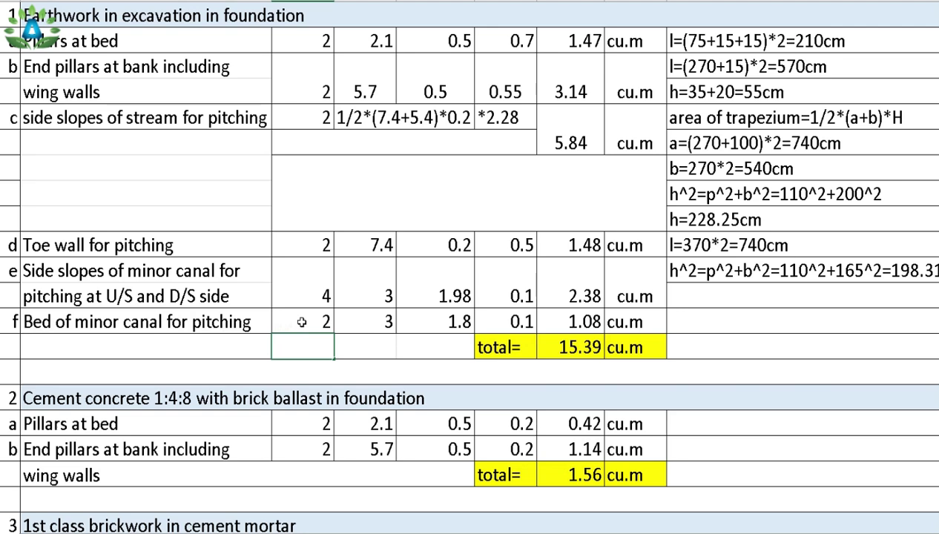
left_click_drag(301, 322, 616, 321)
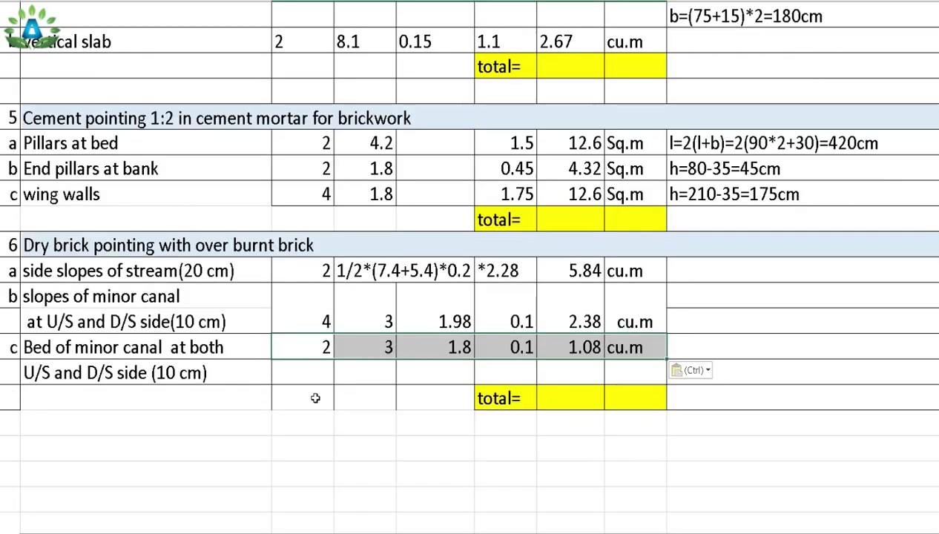
left_click(312, 394)
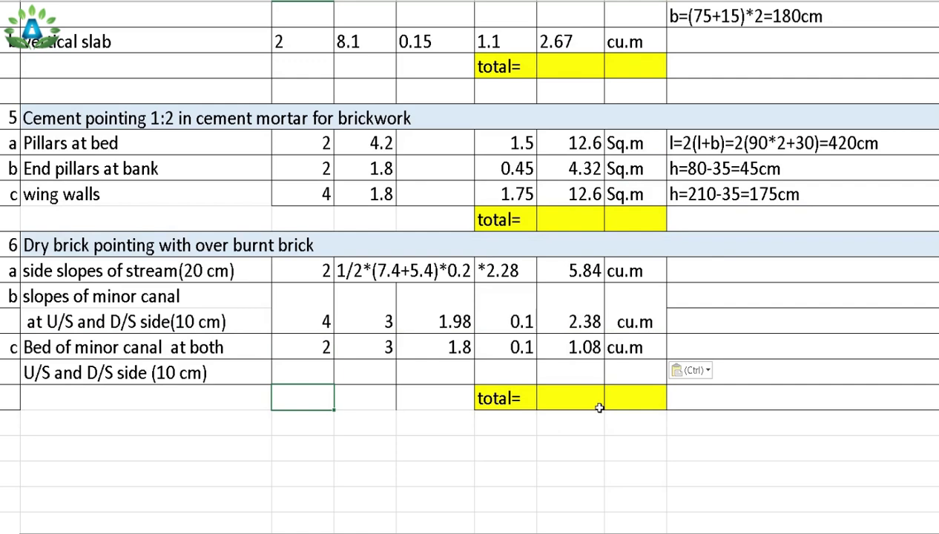
scroll(598, 407, "up", 12)
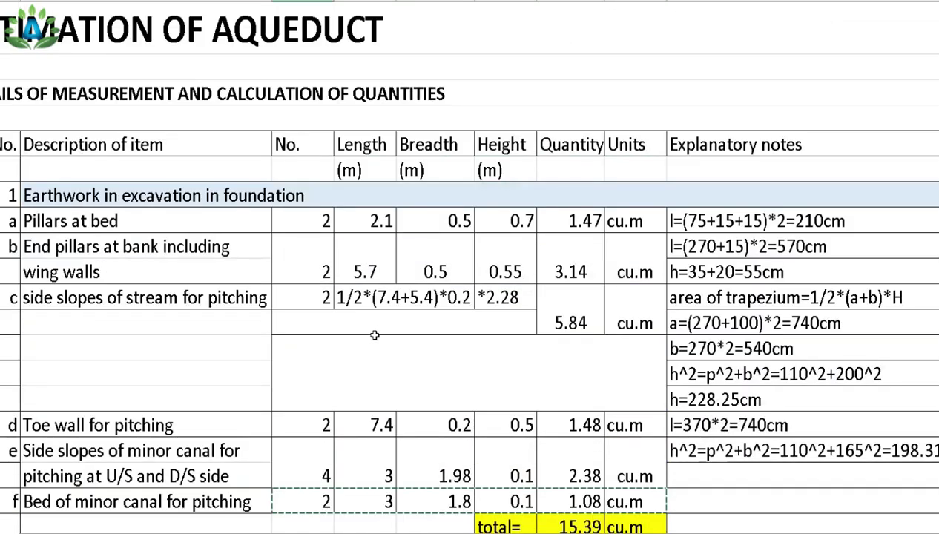